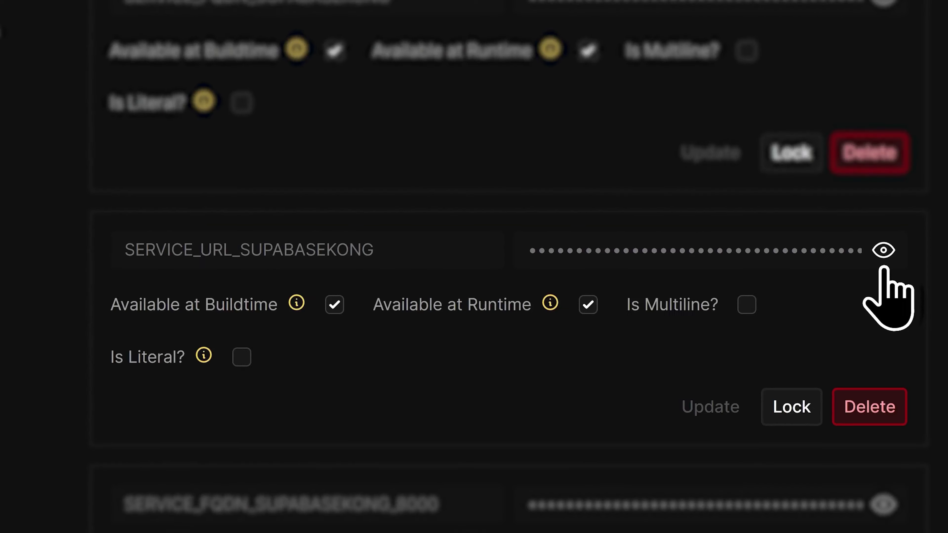
Reveal and select the Supabase Kong URL in Coolify, then confirm the new supabase A record
left_click(883, 262)
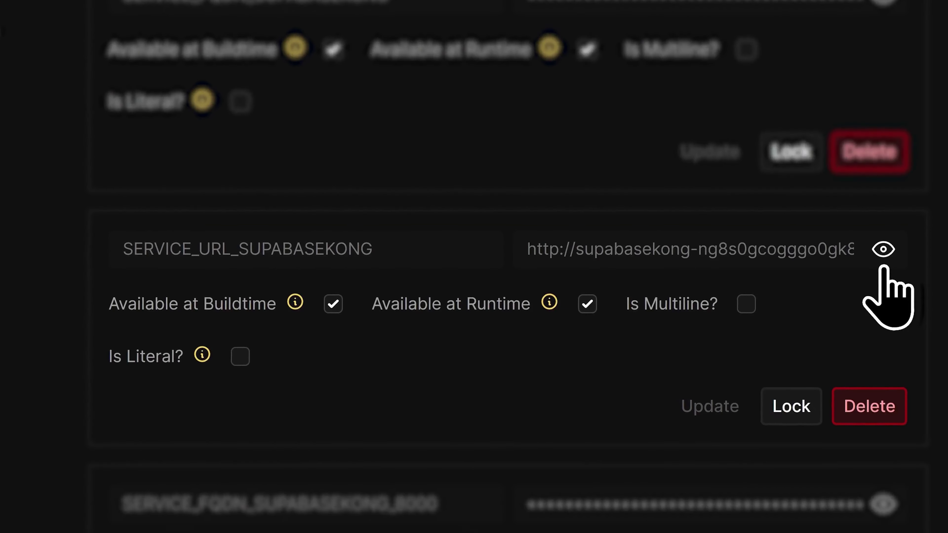
triple_click(684, 247)
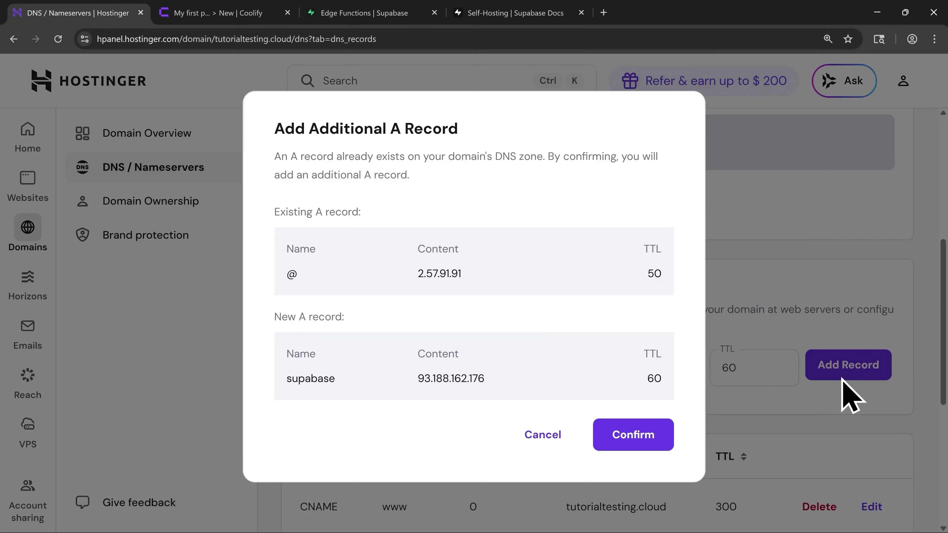
left_click(637, 440)
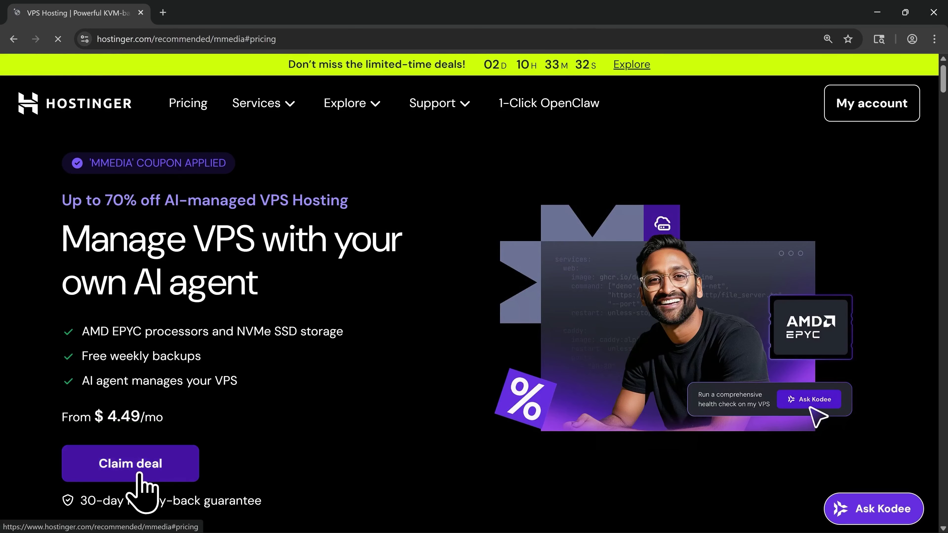
Claim the deal, browse the KVM plans, and choose KVM 2 at $6.29/mo for 24 months
left_click(139, 475)
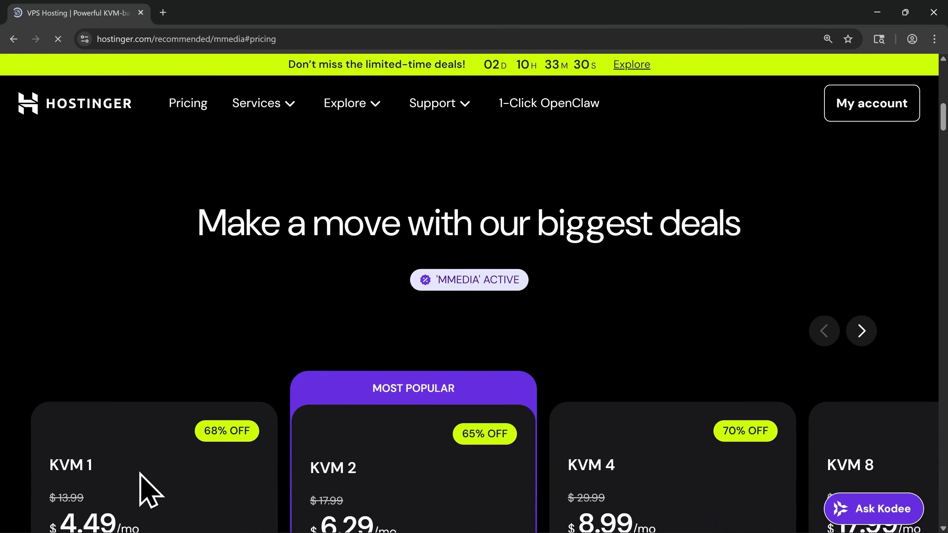
scroll(451, 417, "down", 5)
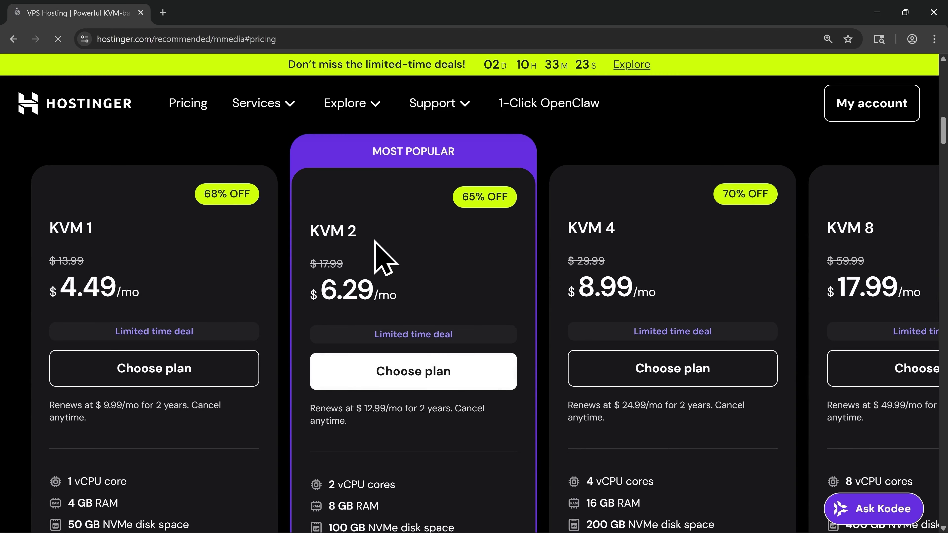
scroll(377, 375, "down", 3)
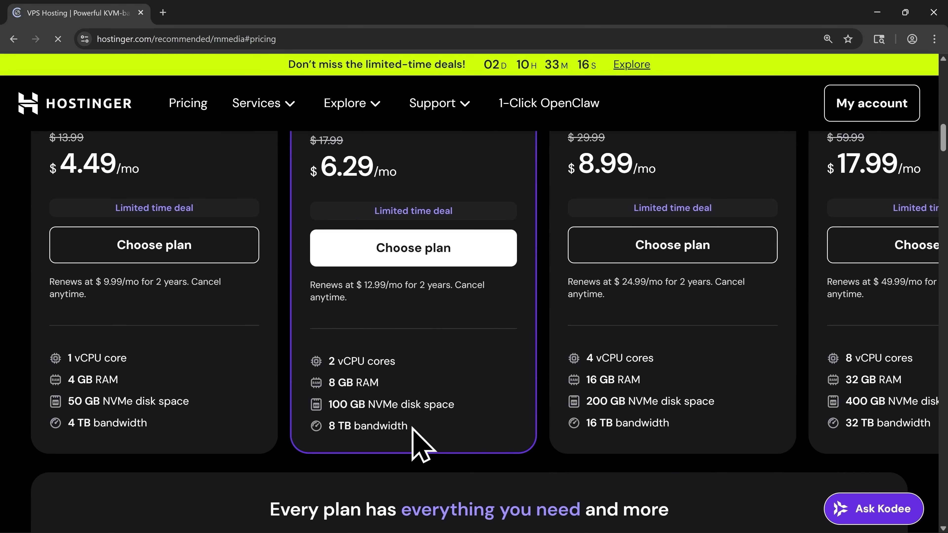
scroll(417, 444, "up", 3)
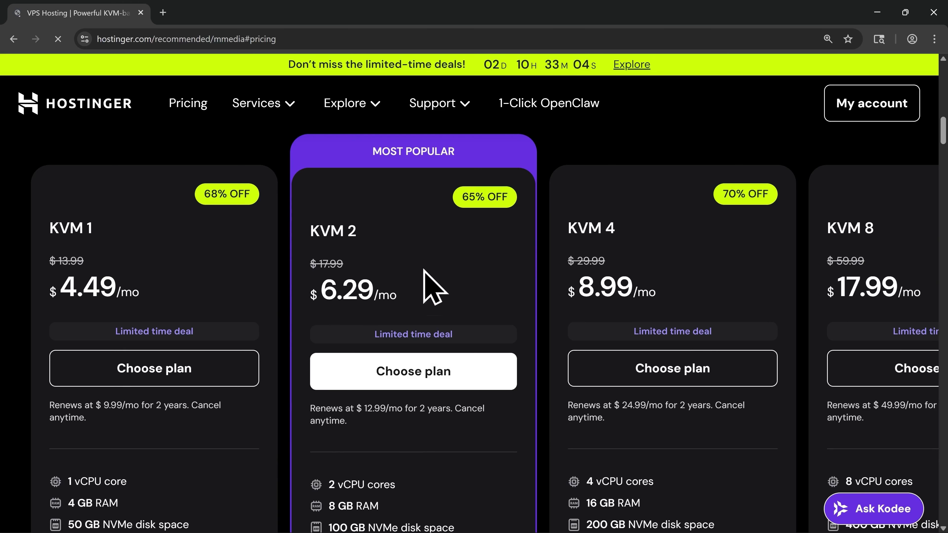
left_click(409, 382)
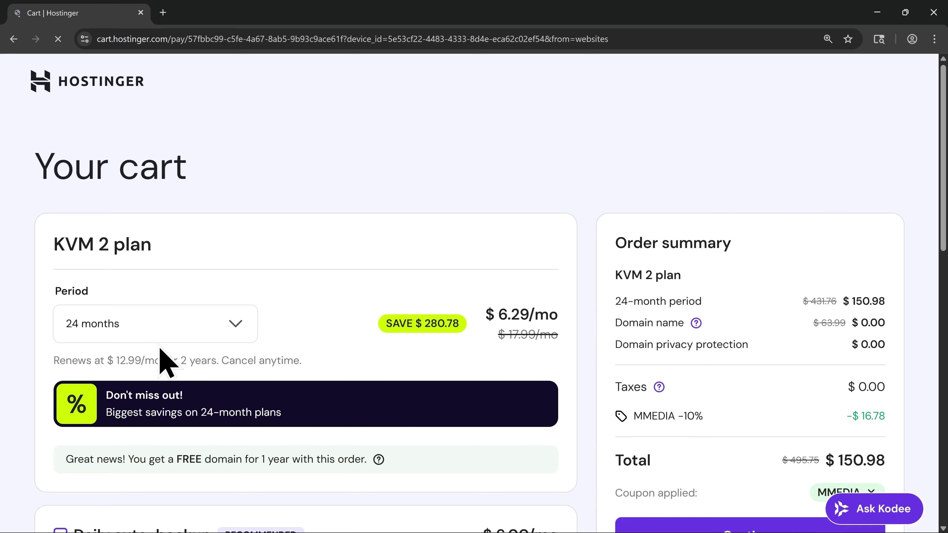
Switch the KVM 2 billing period from 24 to 12 months, dropping the total to $75.49
left_click(98, 340)
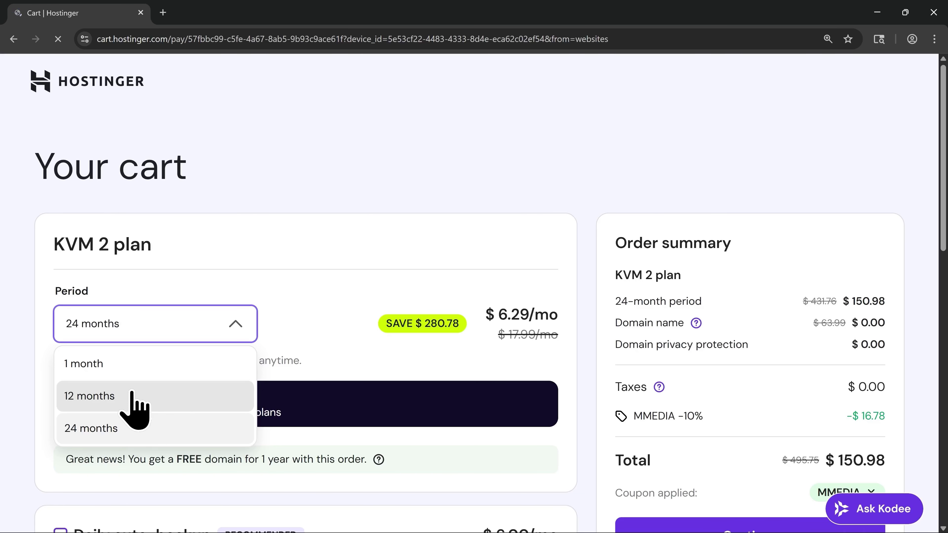
left_click(131, 394)
scroll(352, 399, "down", 2)
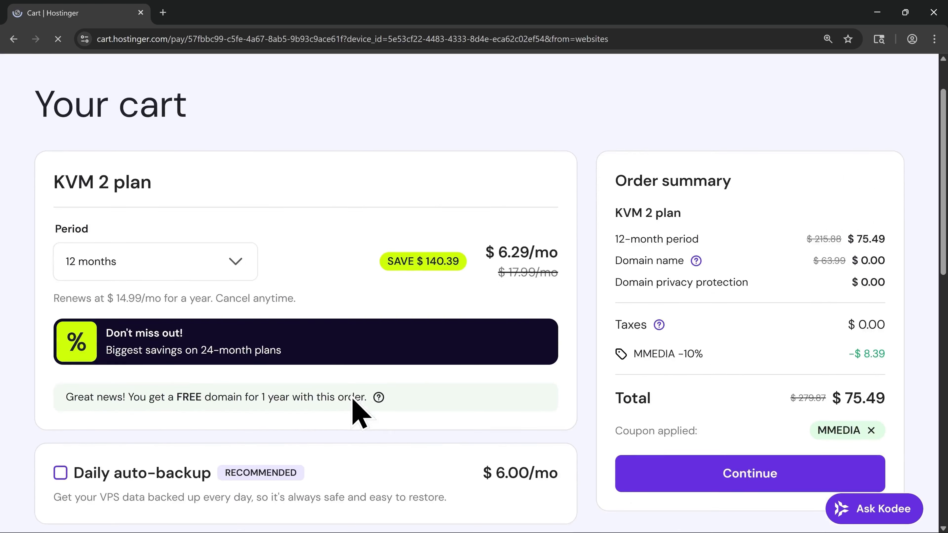
scroll(358, 412, "down", 3)
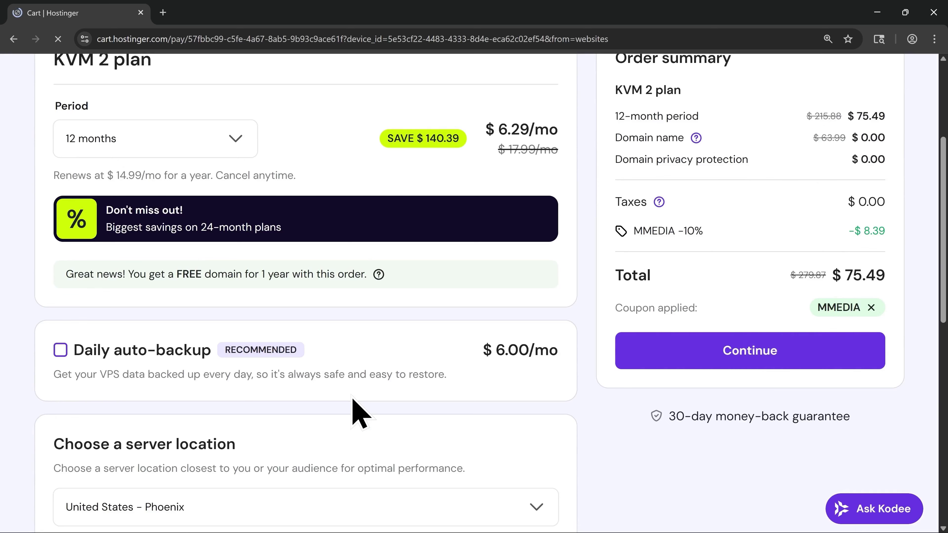
scroll(254, 378, "down", 3)
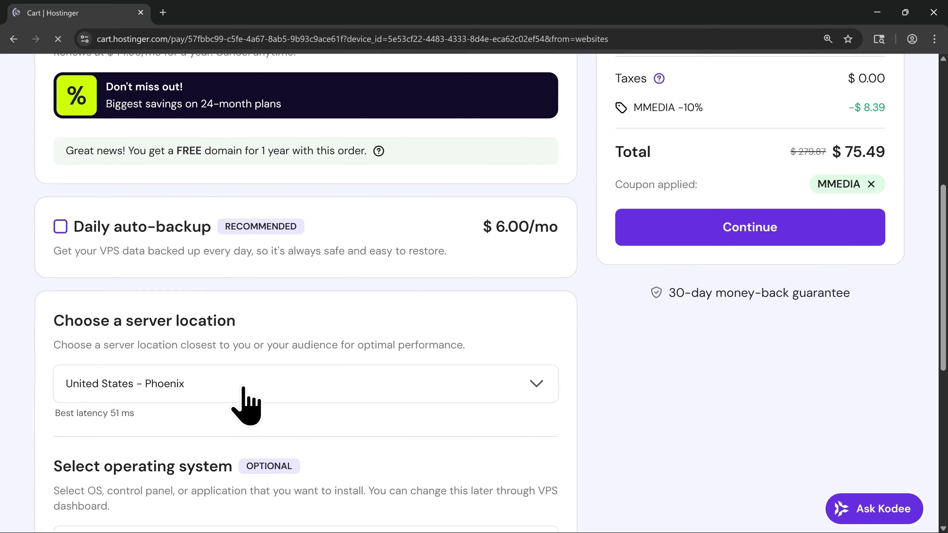
scroll(182, 400, "down", 8)
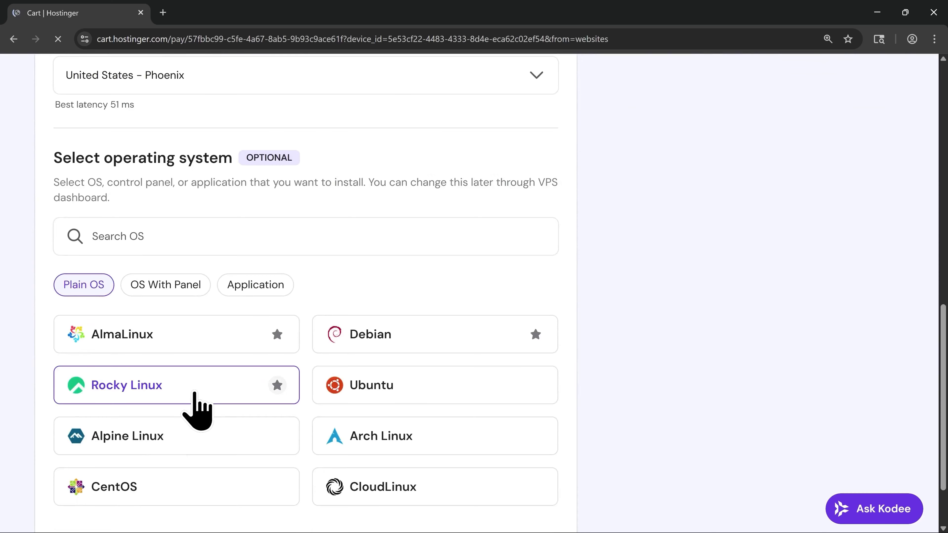
Pick Coolify (Ubuntu 24.04) under OS With Panel and confirm it as the VPS template
left_click(171, 290)
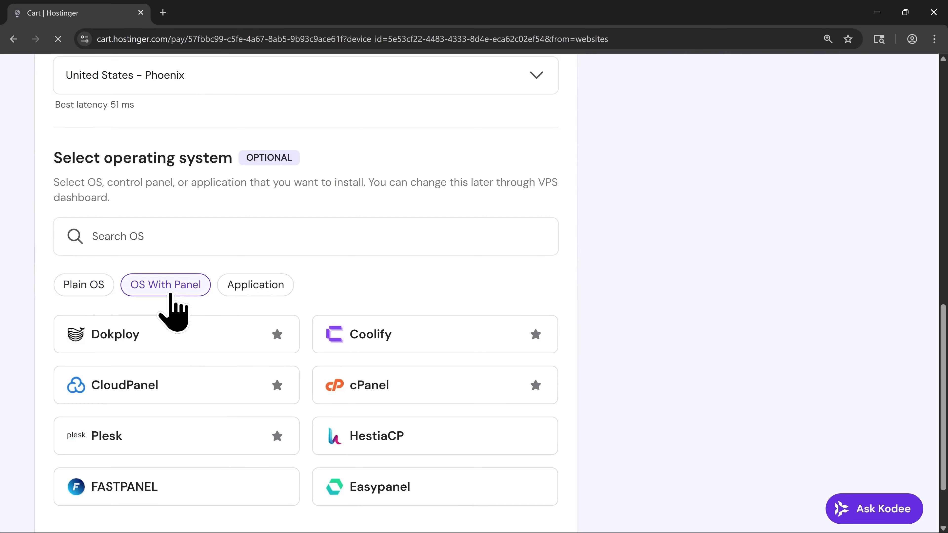
left_click(381, 348)
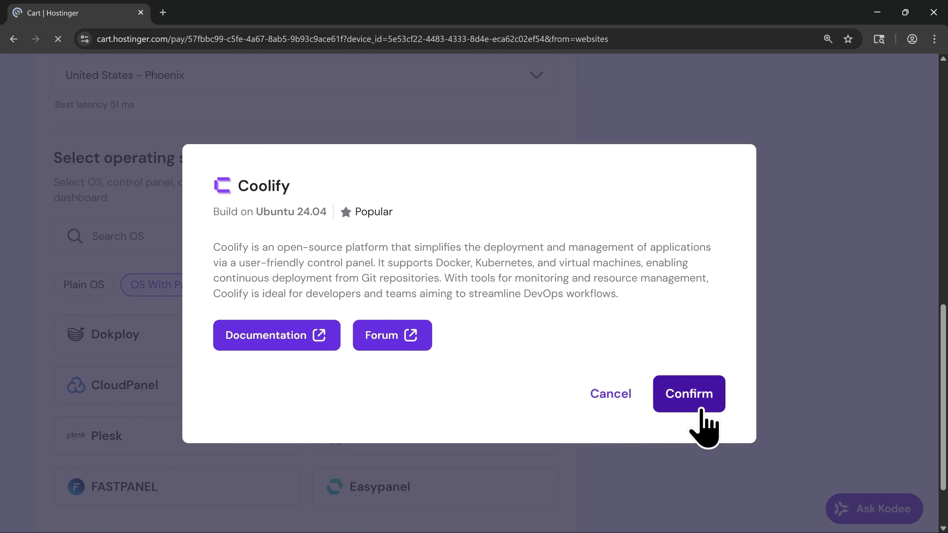
left_click(689, 393)
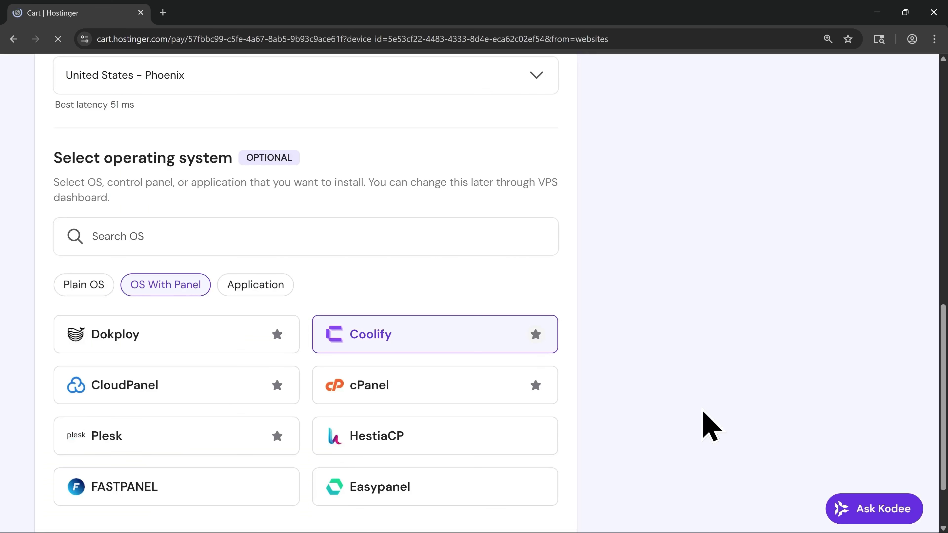
scroll(715, 423, "up", 10)
scroll(734, 416, "up", 3)
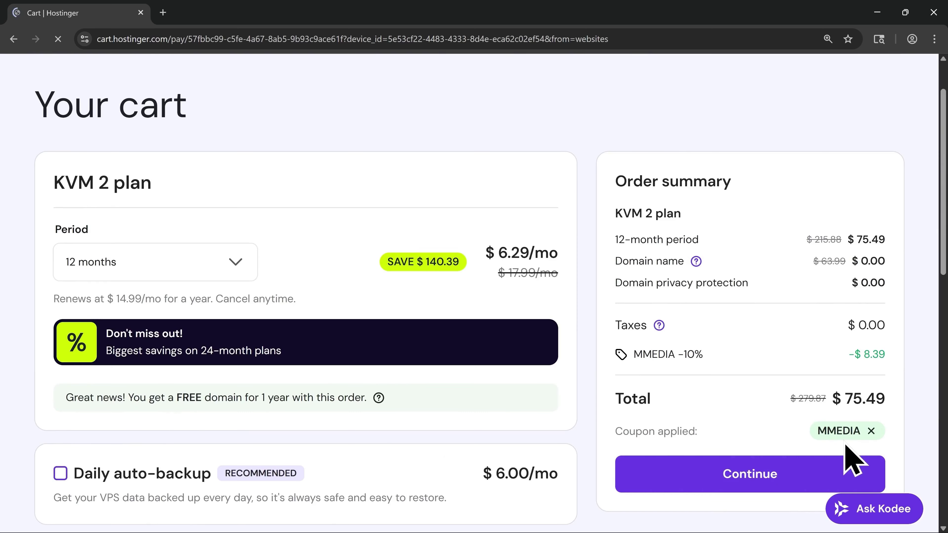
Review the $75.49 KVM 2 order in the cart before checking out
scroll(593, 530, "down", 3)
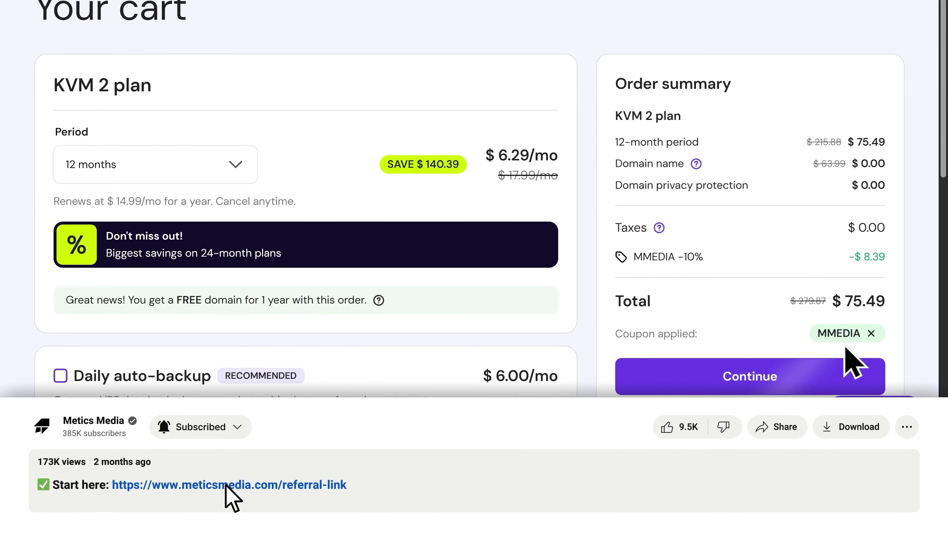
scroll(231, 498, "up", 3)
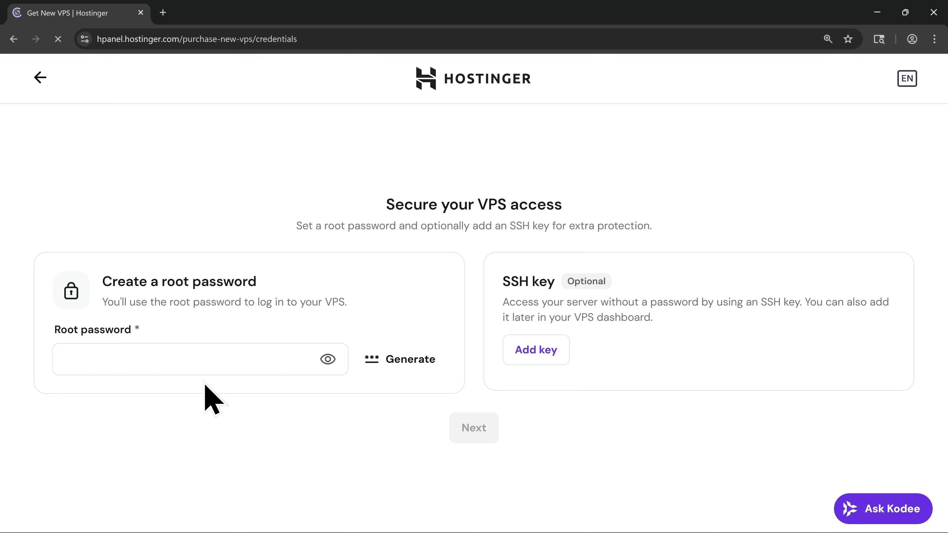
Generate a strong root password, reveal and select it for copying, then proceed to Additional features
left_click(402, 370)
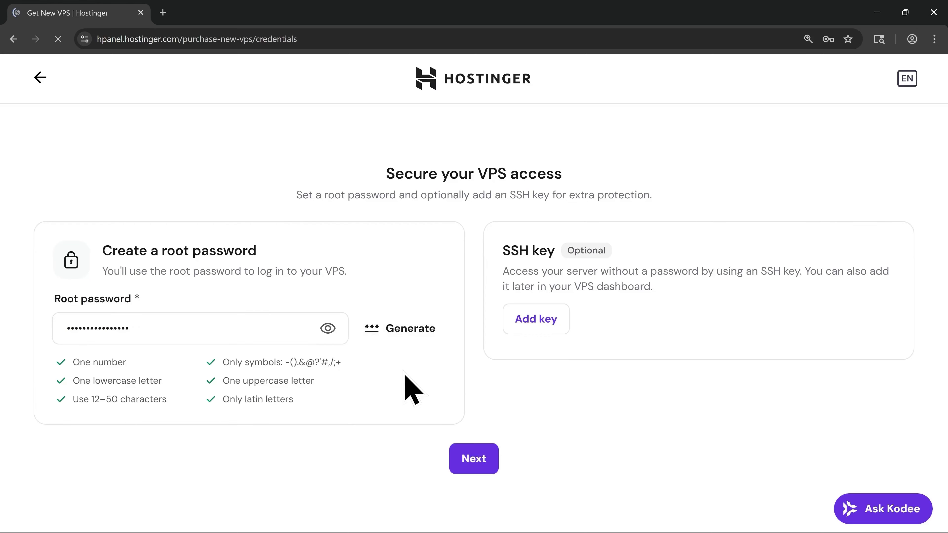
left_click(327, 328)
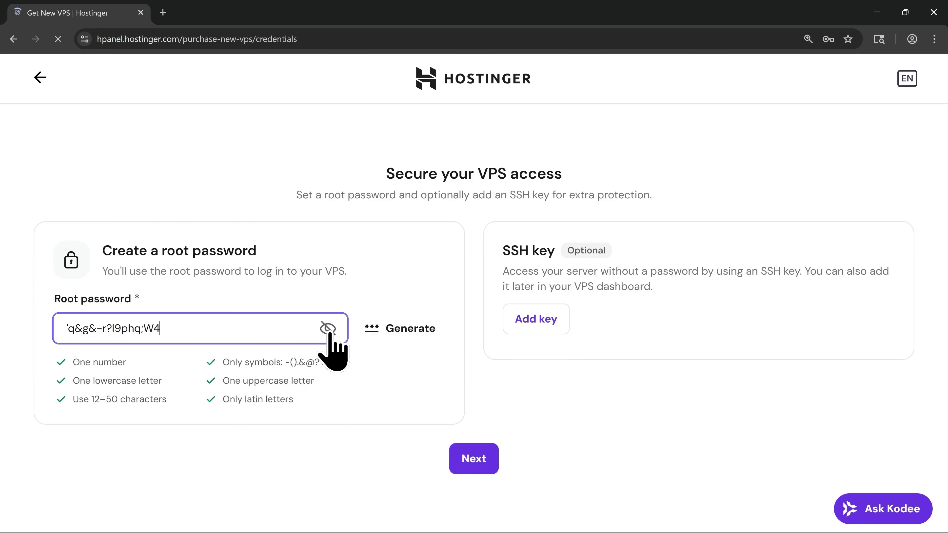
left_click_drag(188, 332, 53, 336)
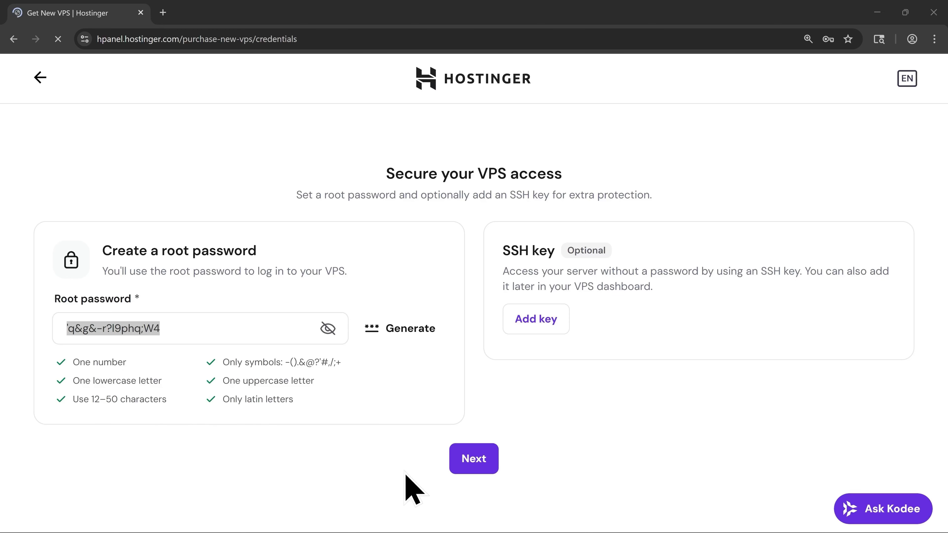
left_click(474, 469)
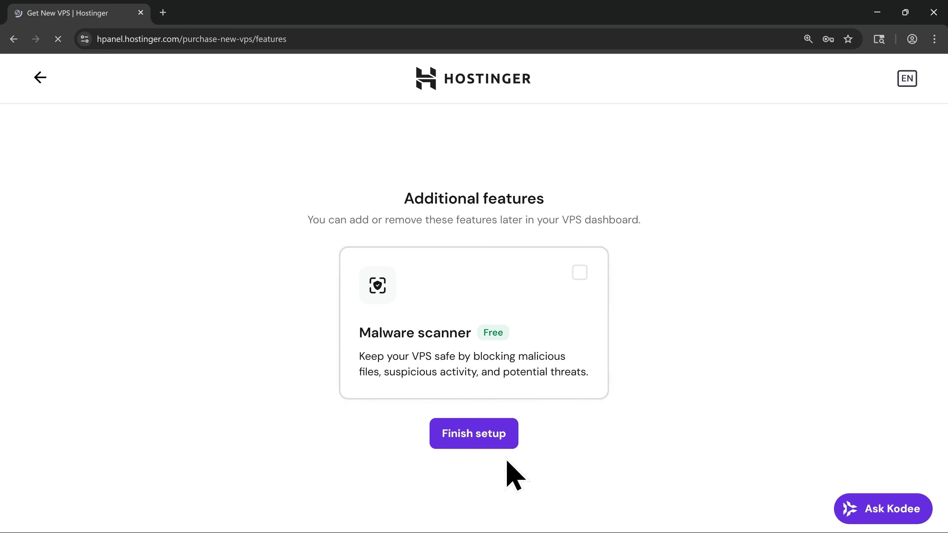
Finish the VPS setup and open the KVM 2 Coolify server's overview via Manage VPS
left_click(471, 440)
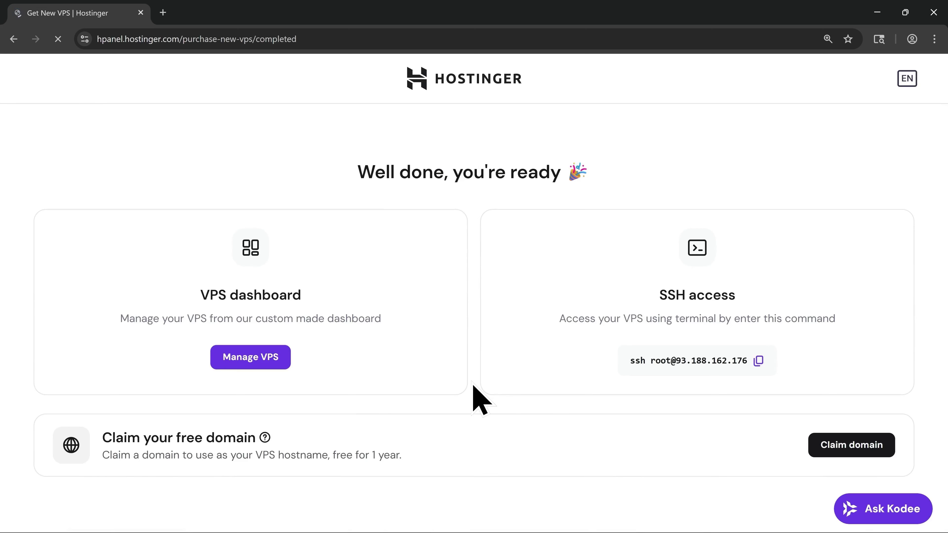
left_click(256, 367)
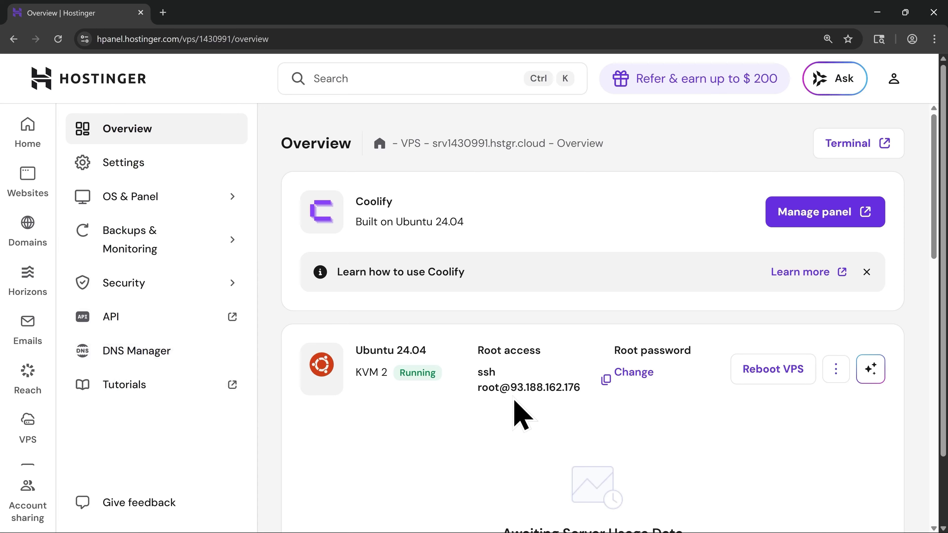
Select the server IP 93.188.162.176 and open the Coolify panel in a new tab
left_click_drag(511, 388, 583, 388)
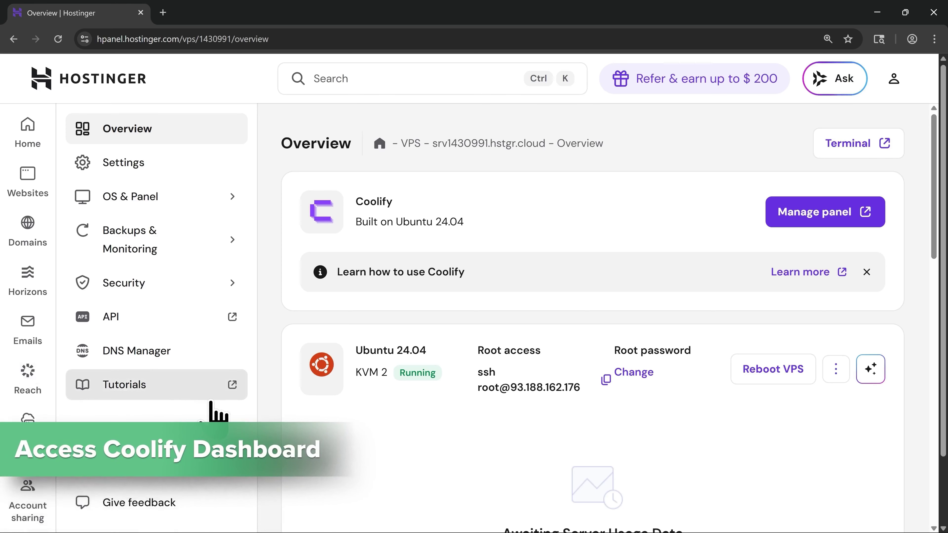
left_click(810, 223)
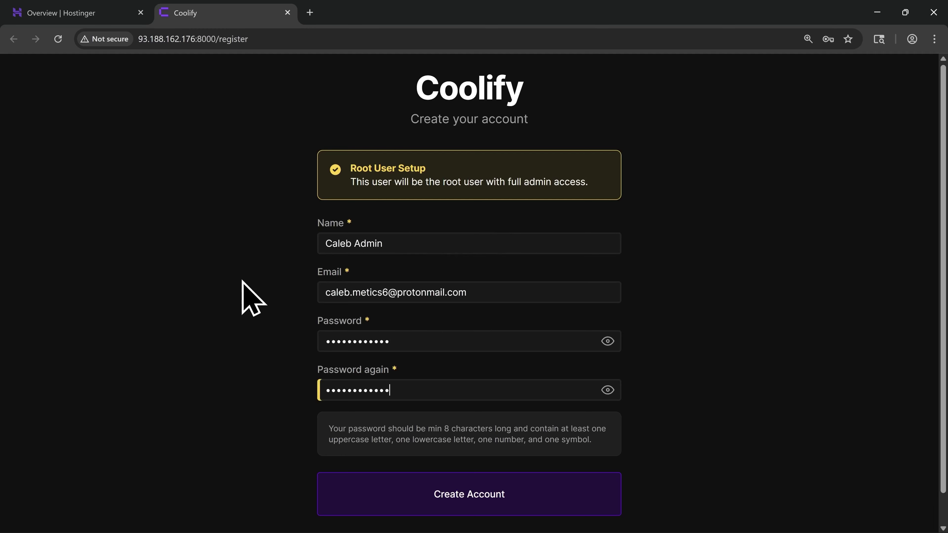
Create the root admin account, onboard with localhost and My first project, then start deploying a resource
scroll(243, 282, "down", 1)
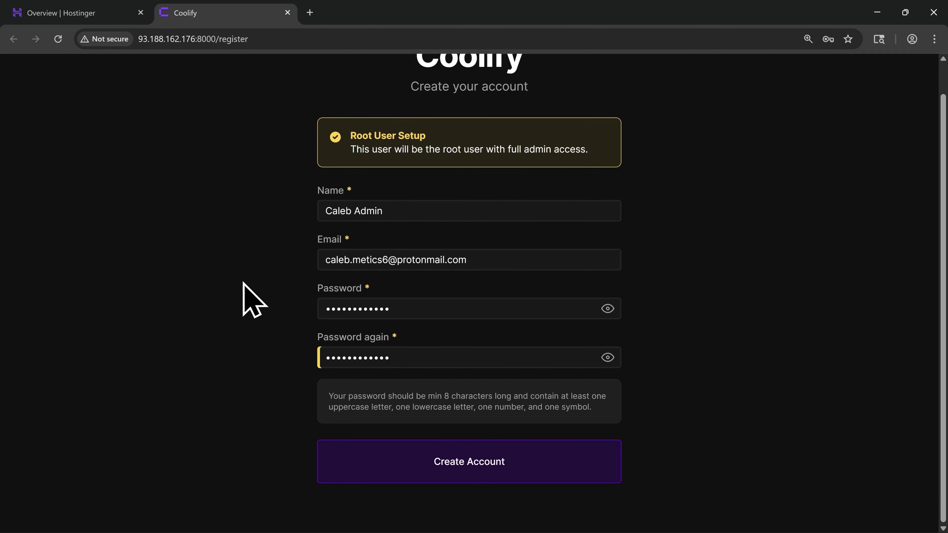
left_click(473, 473)
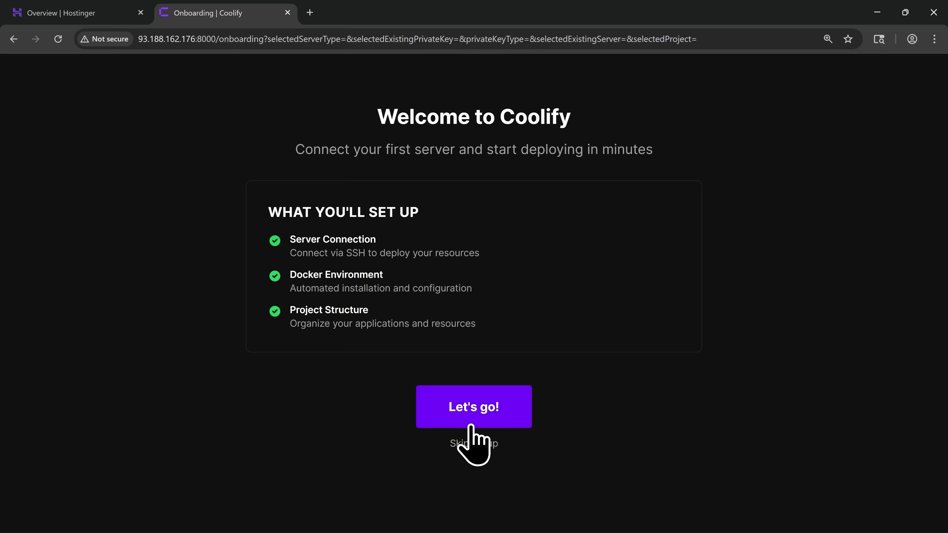
left_click(470, 425)
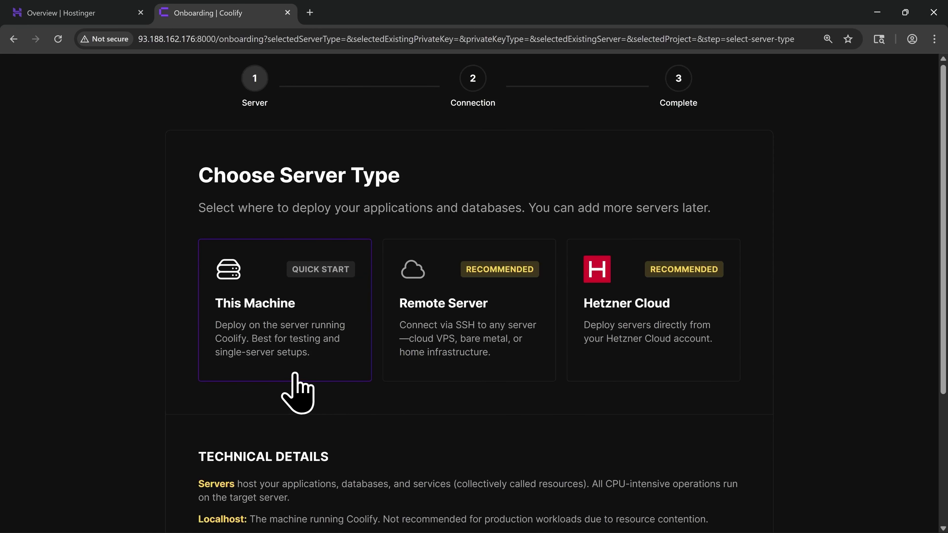
left_click(295, 373)
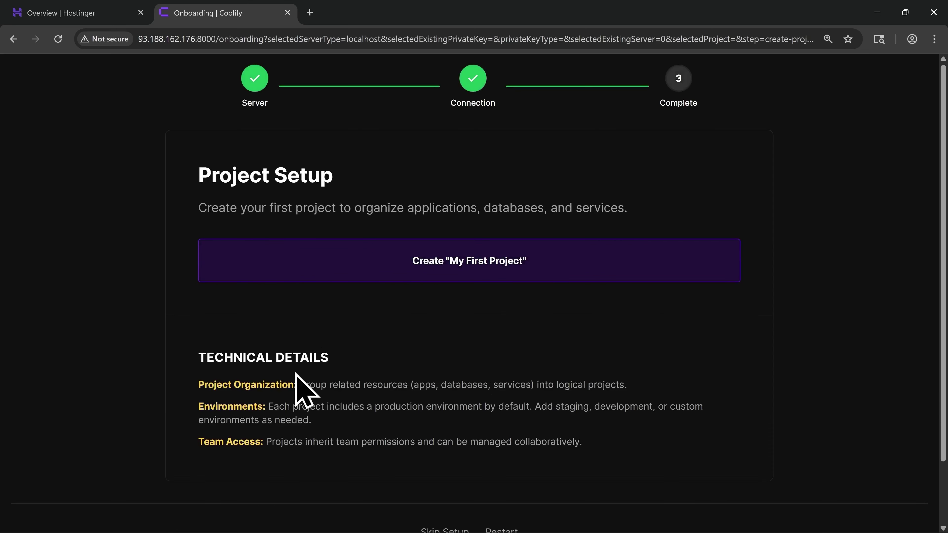
left_click(471, 279)
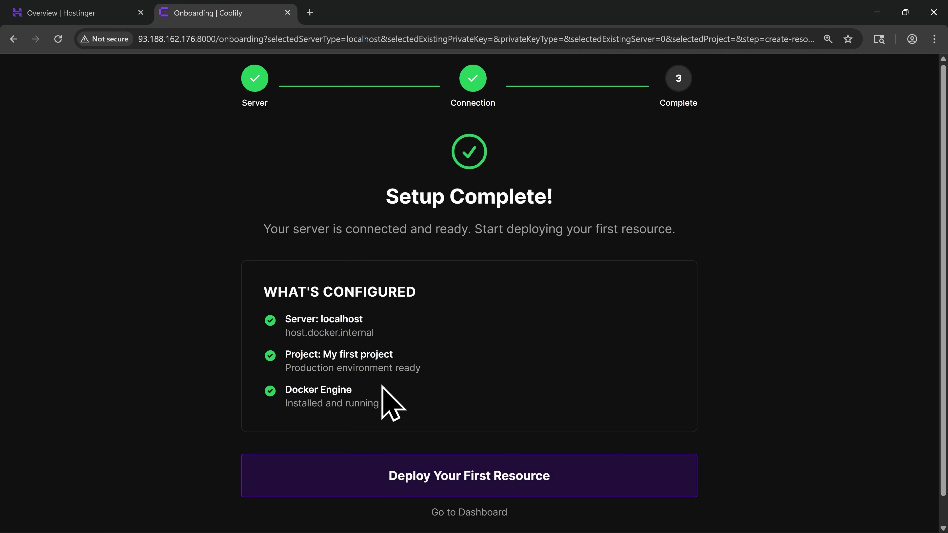
scroll(382, 387, "down", 1)
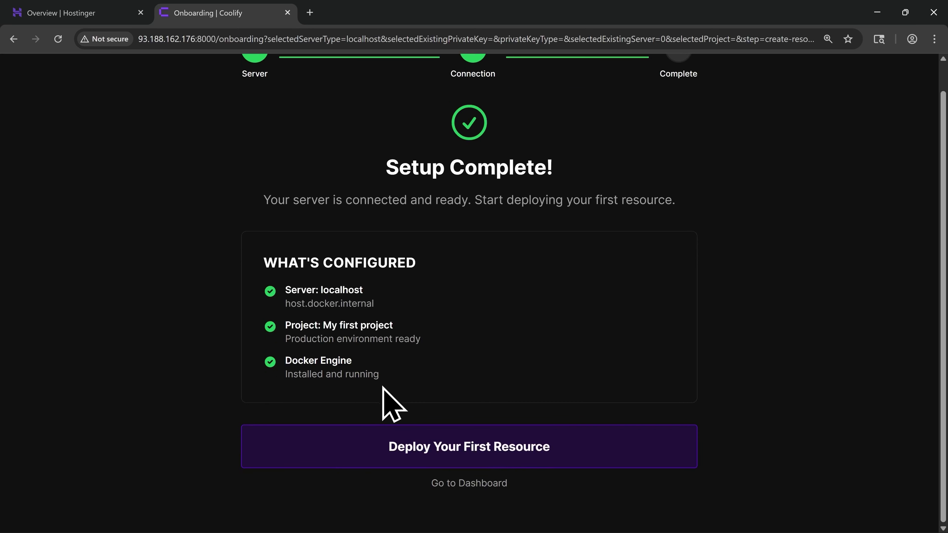
left_click(464, 457)
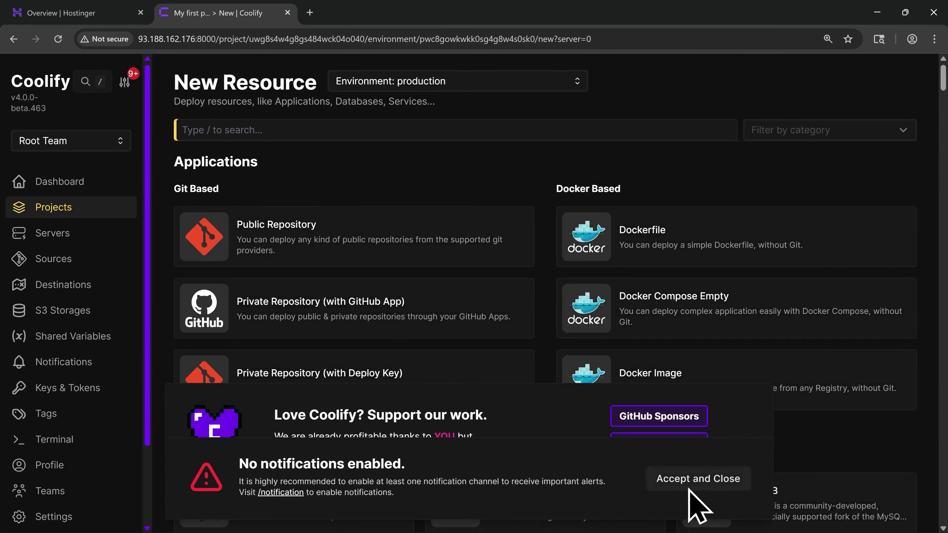
Dismiss the notification and support banners, then add a resource to My first project from Projects
left_click(699, 484)
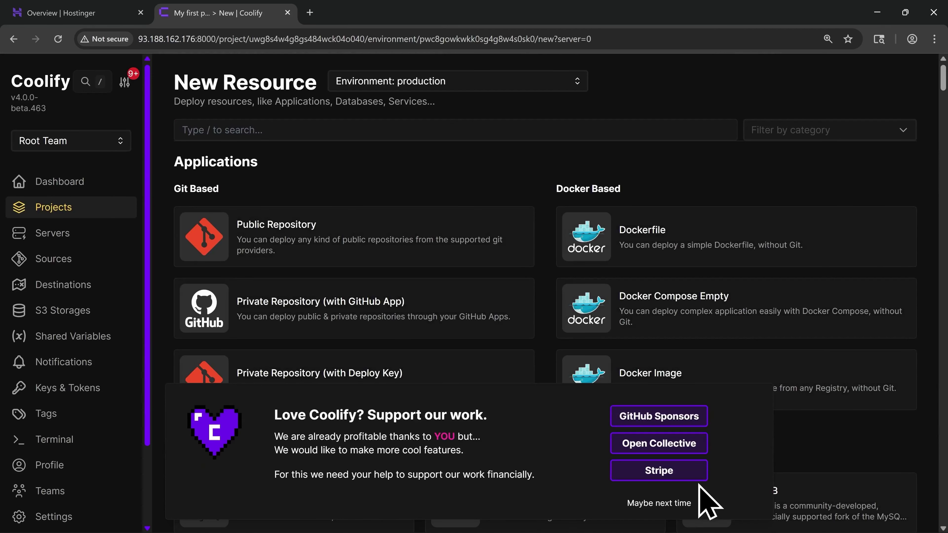
left_click(660, 503)
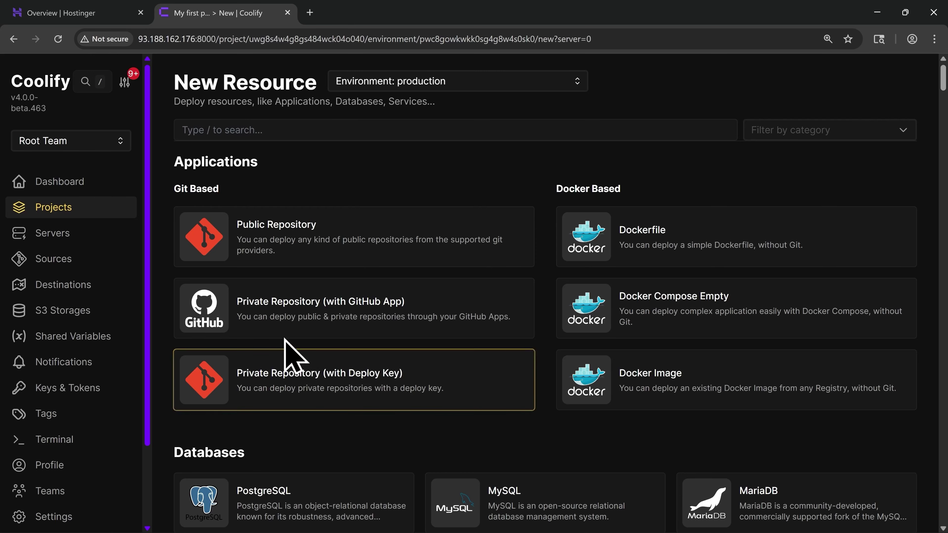
left_click(82, 212)
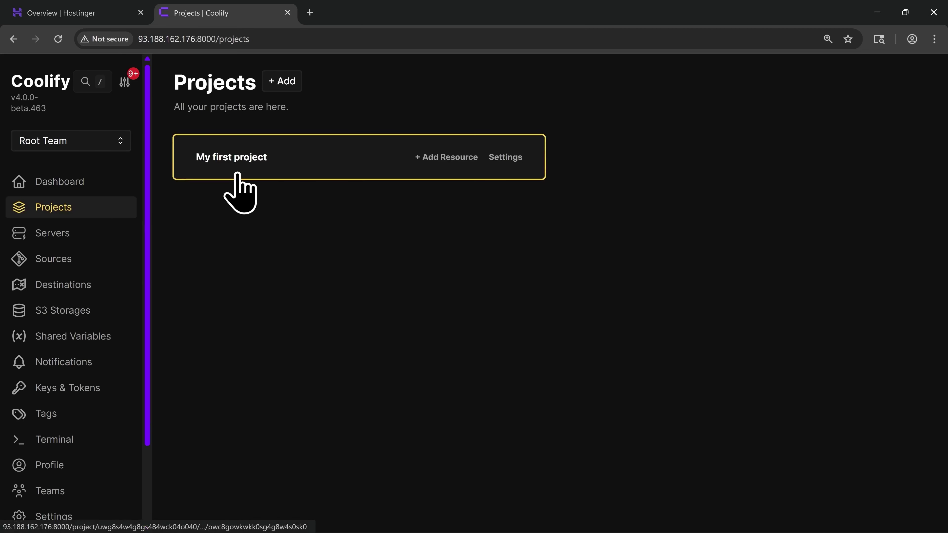
left_click(444, 163)
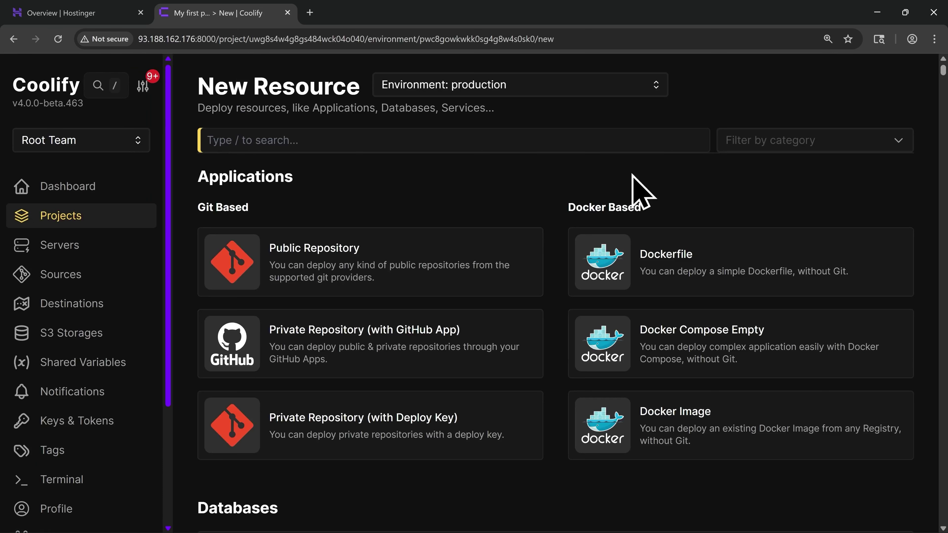
Create a Supabase service from the resource search and review its Configuration page
left_click(304, 142)
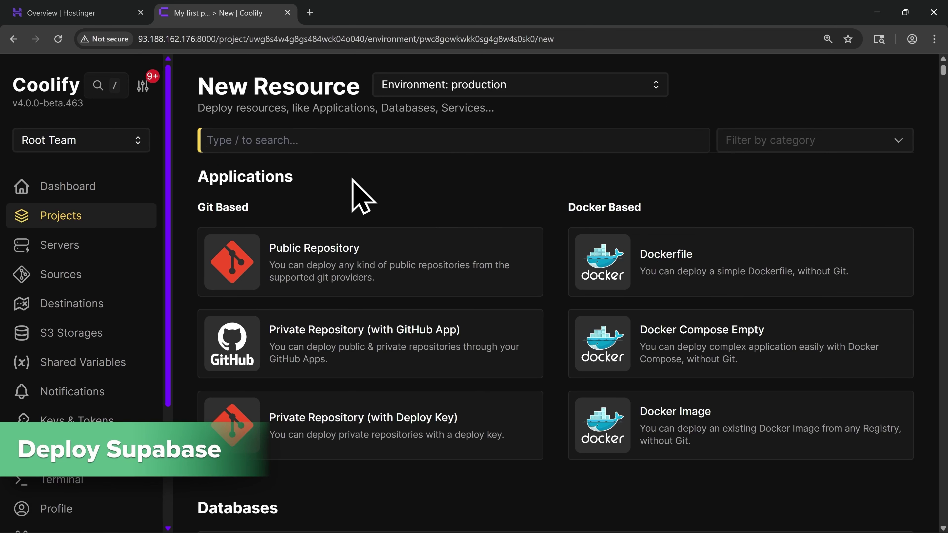
type("Supabase")
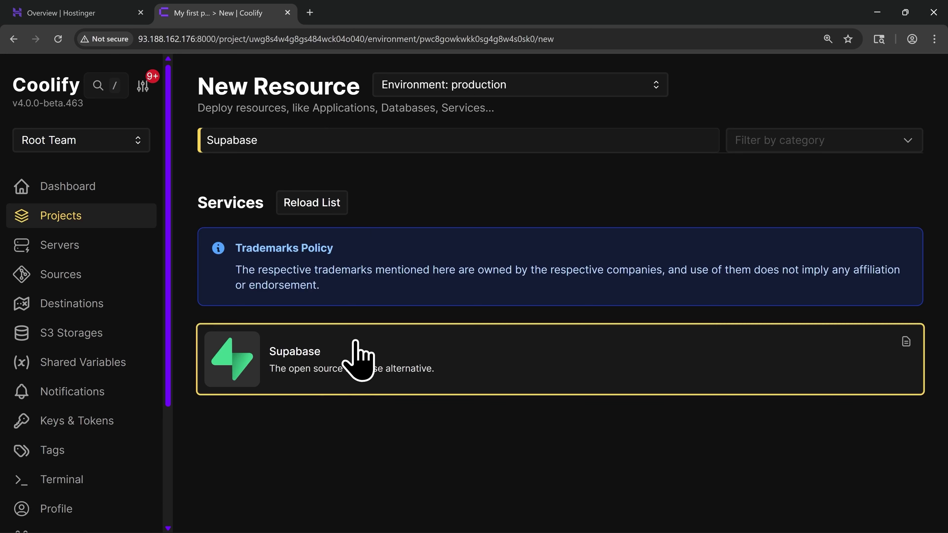
left_click(337, 374)
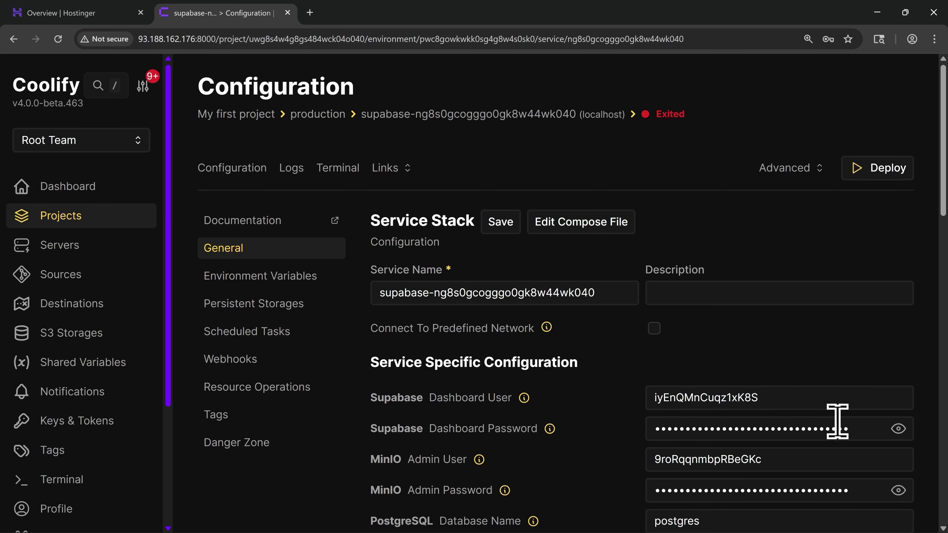
scroll(628, 444, "down", 10)
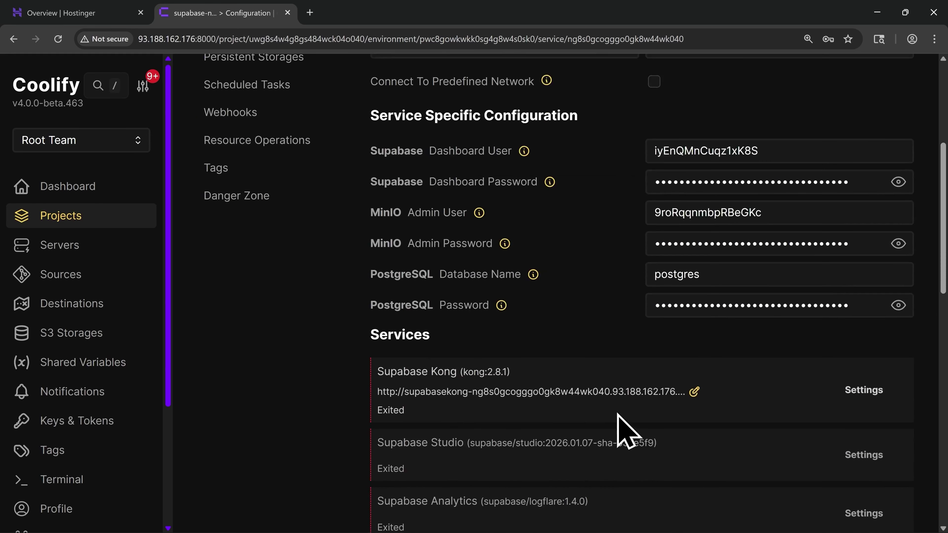
scroll(628, 399, "down", 3)
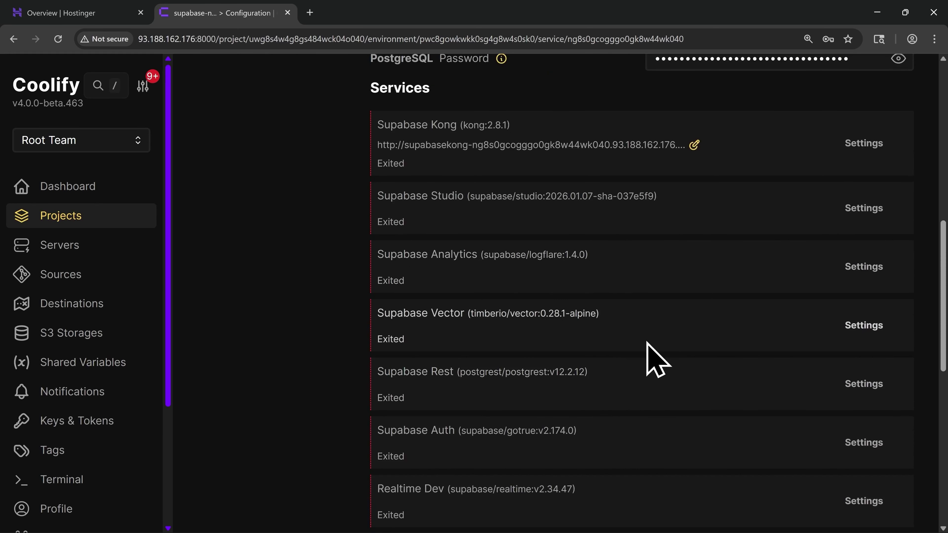
scroll(657, 359, "up", 13)
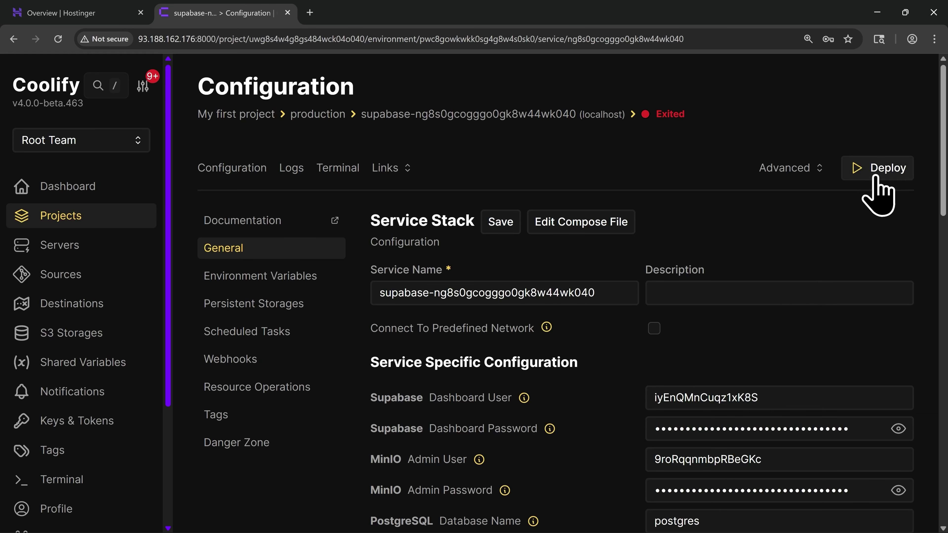
Deploy the Supabase stack and confirm Kong, Studio, Analytics, Vector and Auth are Running (healthy)
left_click(877, 168)
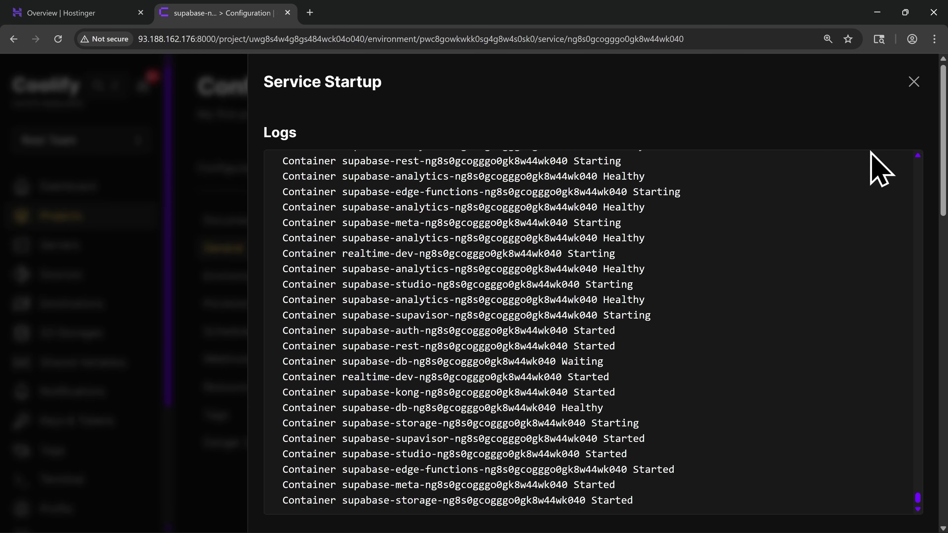
left_click(913, 82)
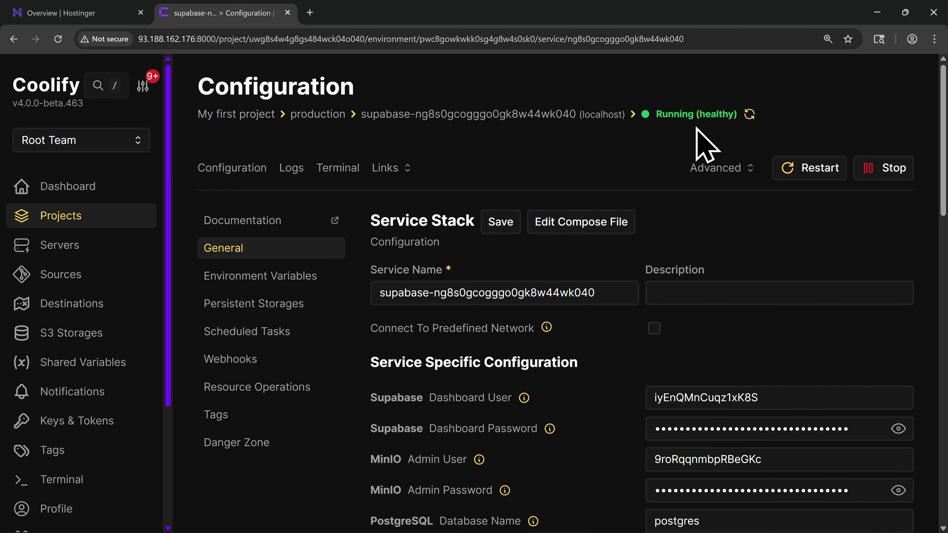
left_click_drag(943, 176, 937, 315)
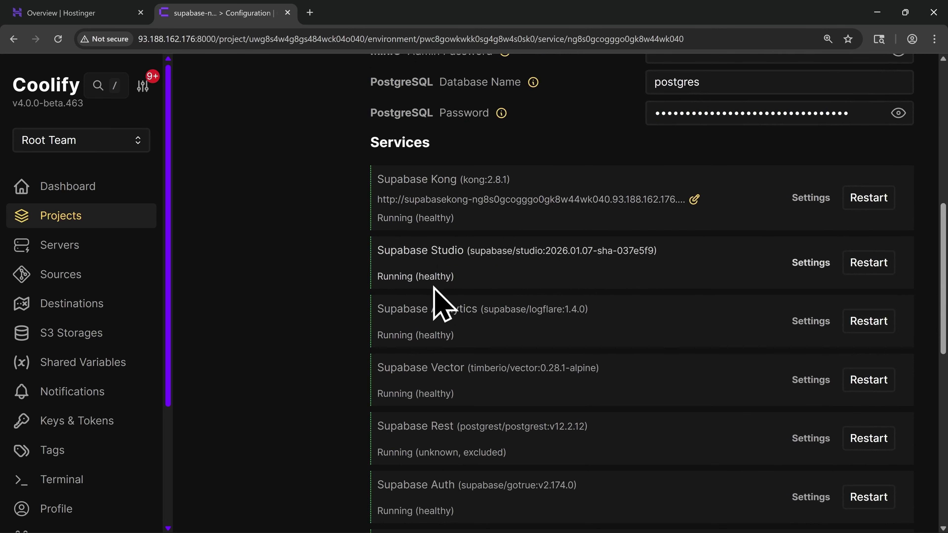
scroll(323, 309, "up", 10)
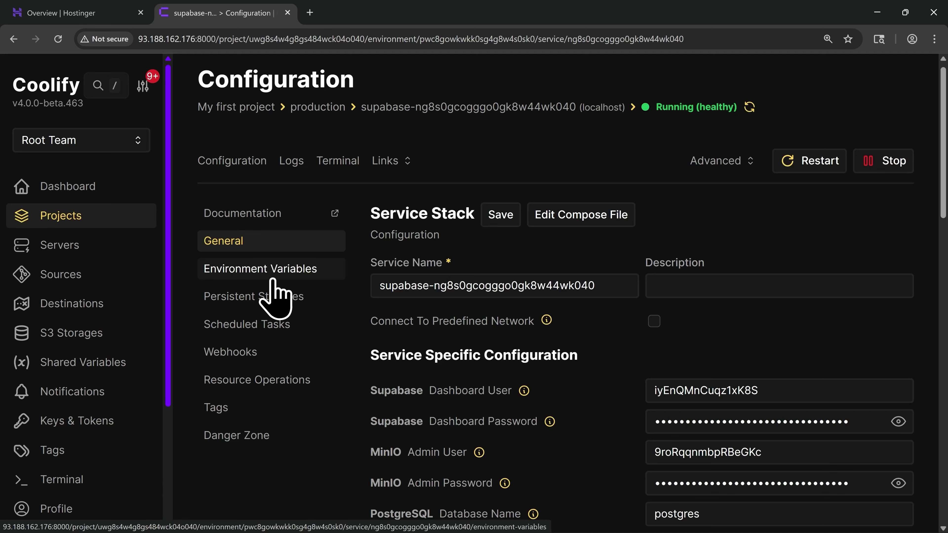
In Environment Variables, reveal and select the SERVICE_URL_SUPABASEKONG value
left_click(272, 281)
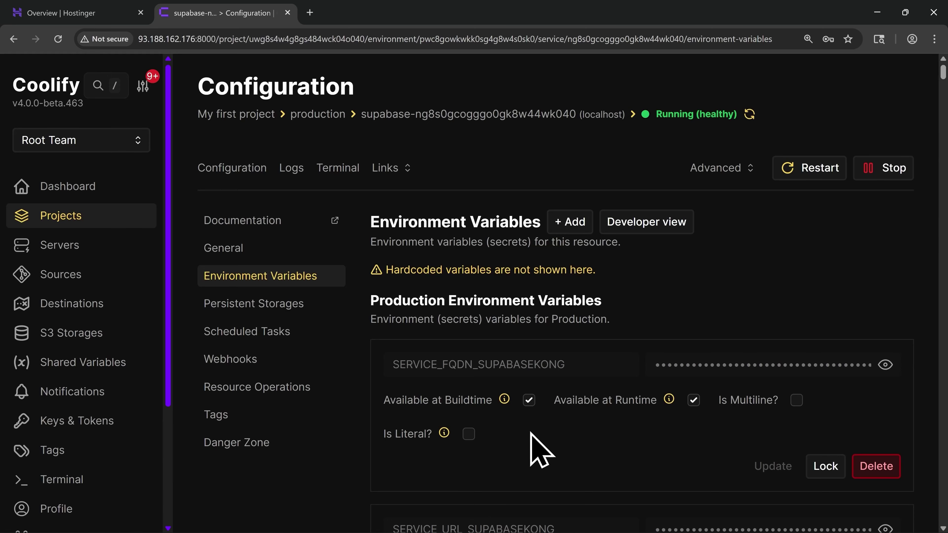
scroll(531, 433, "down", 5)
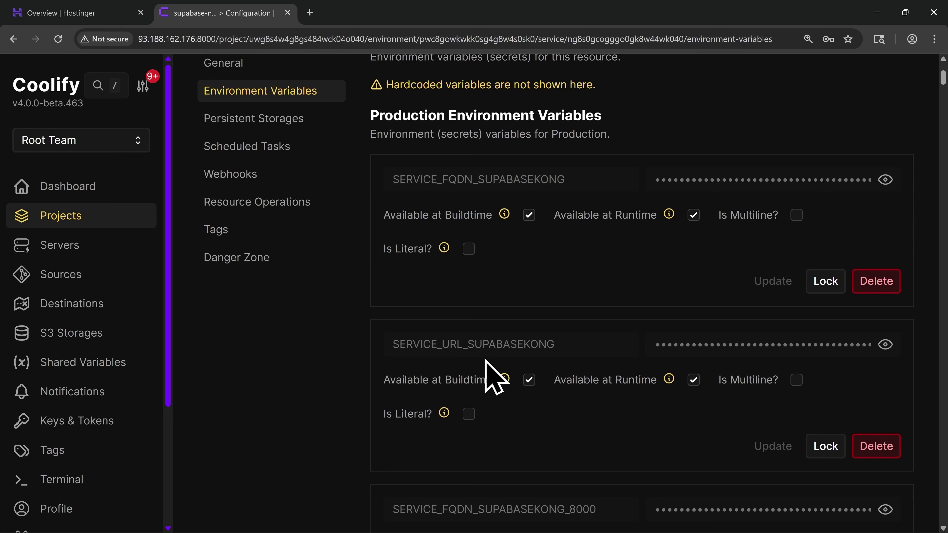
left_click(886, 355)
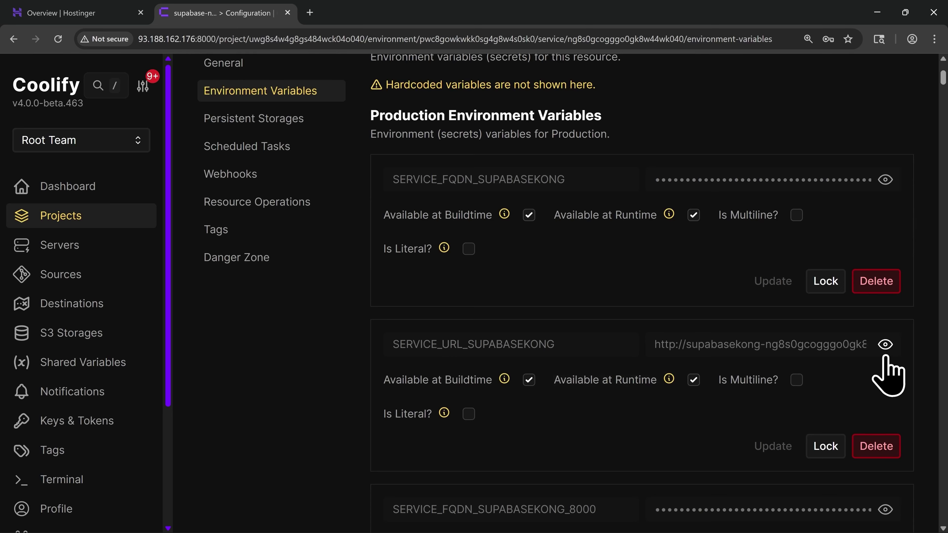
triple_click(758, 344)
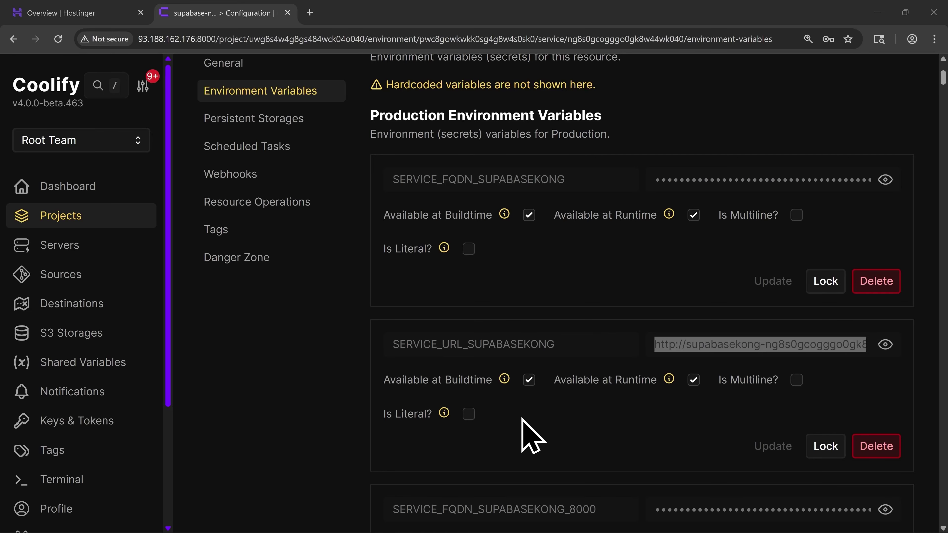
Reveal and copy the SERVICE_SUPABASEANON_KEY value
scroll(531, 435, "down", 10)
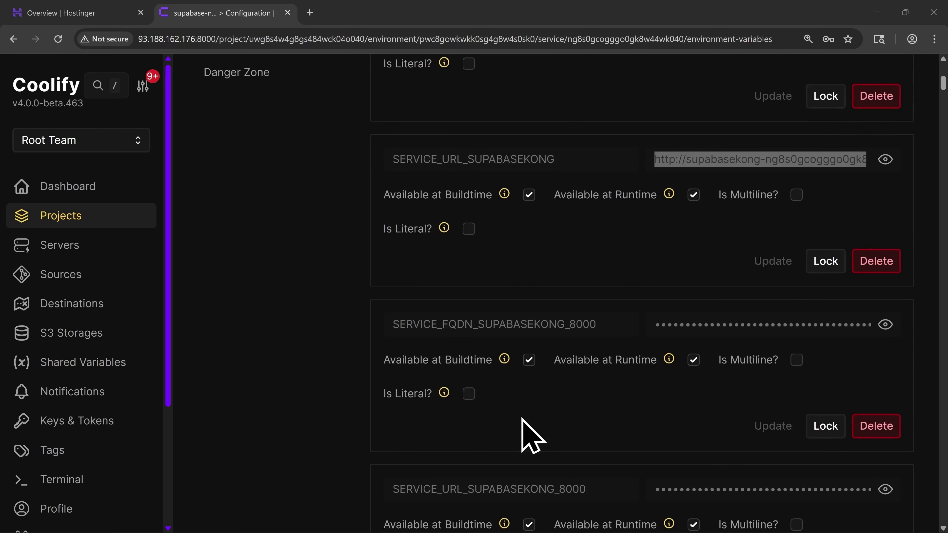
scroll(531, 435, "down", 5)
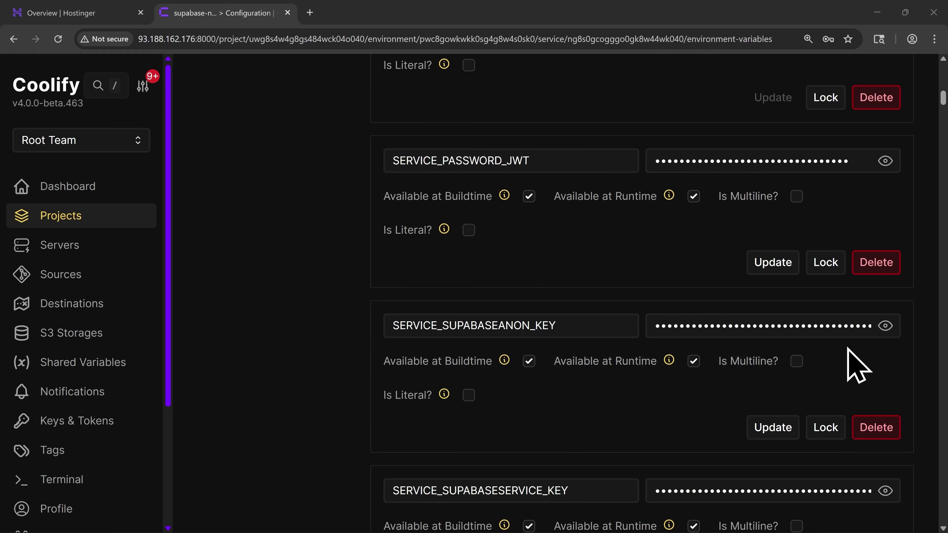
left_click(884, 326)
left_click(820, 330)
key("ctrl+a")
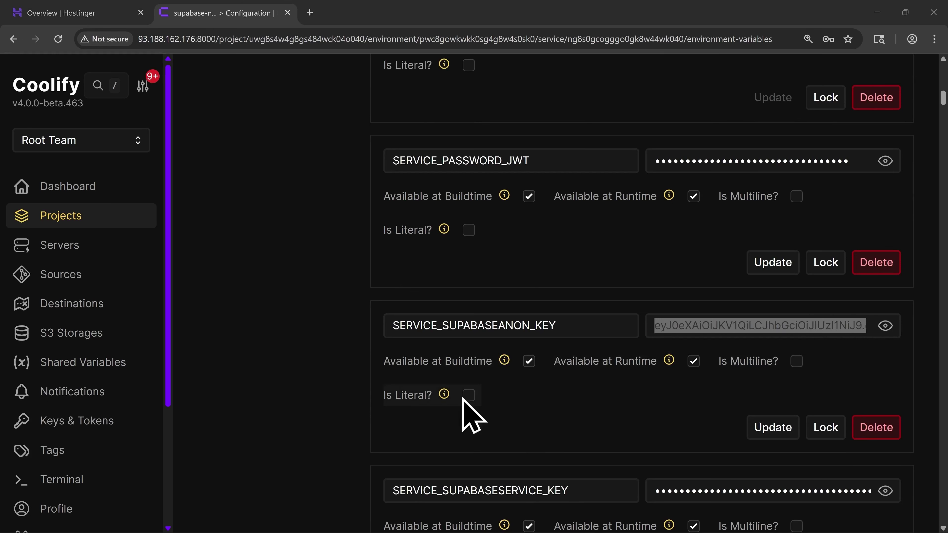
Reveal and copy the SERVICE_SUPABASESERVICE_KEY value
scroll(542, 395, "down", 3)
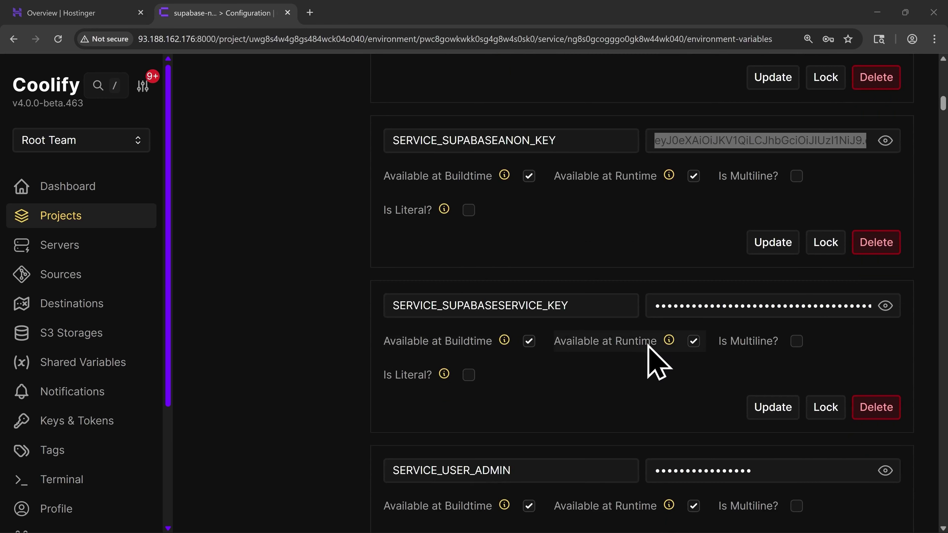
left_click(887, 309)
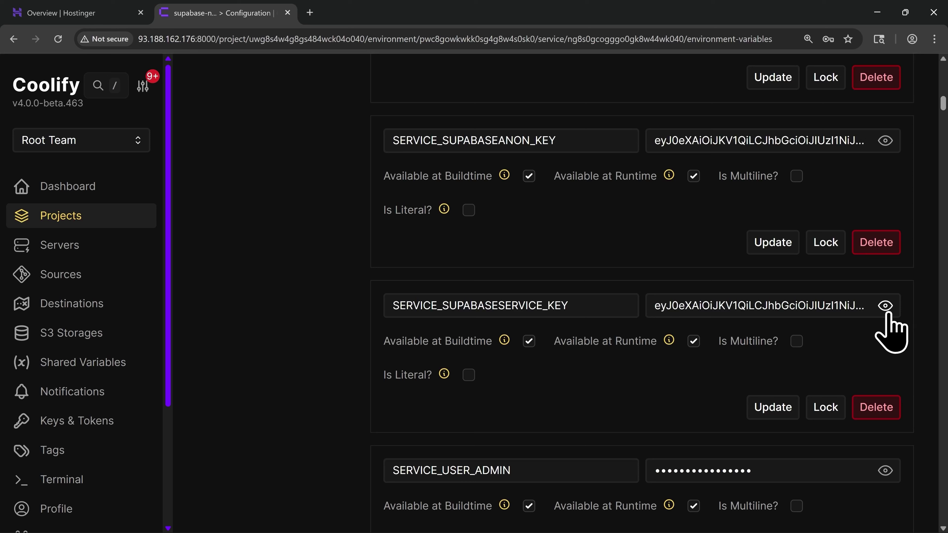
triple_click(807, 305)
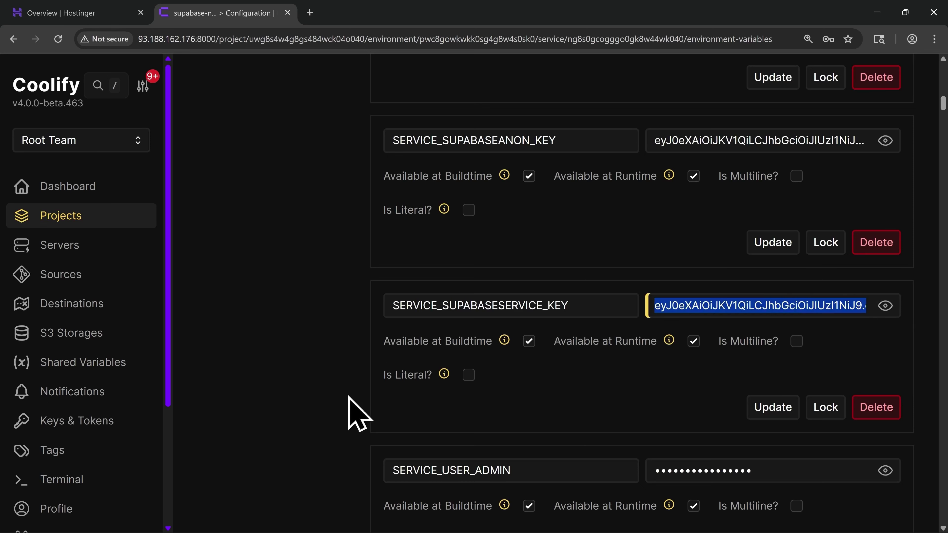
key("alt+Tab")
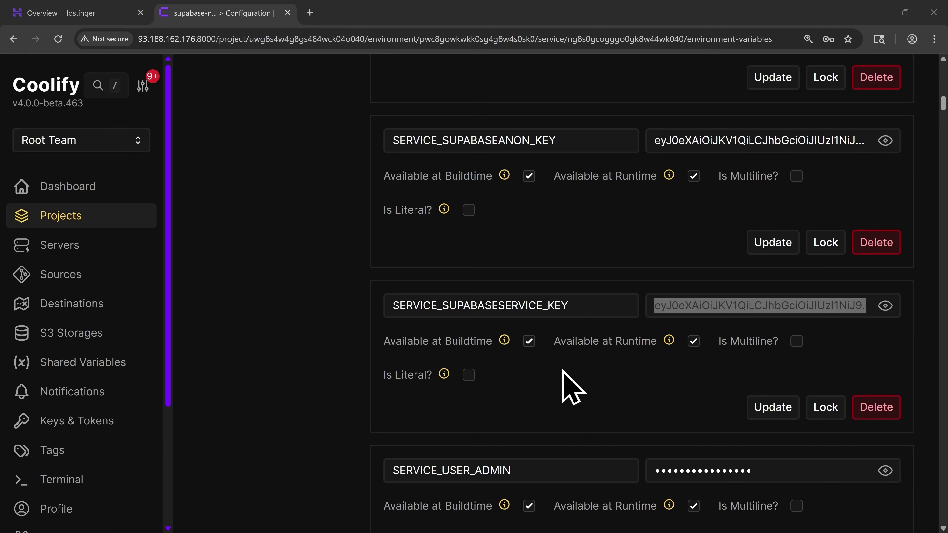
scroll(571, 387, "up", 15)
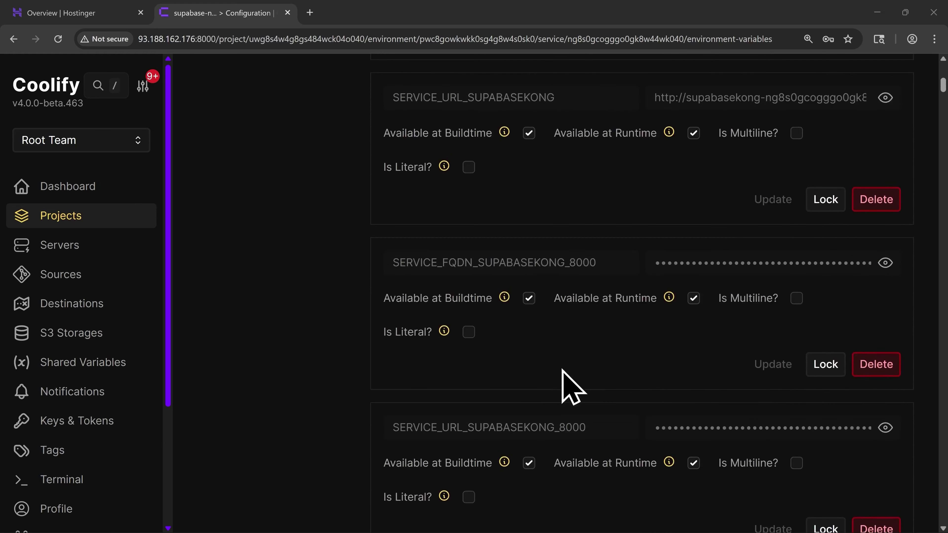
scroll(569, 386, "up", 5)
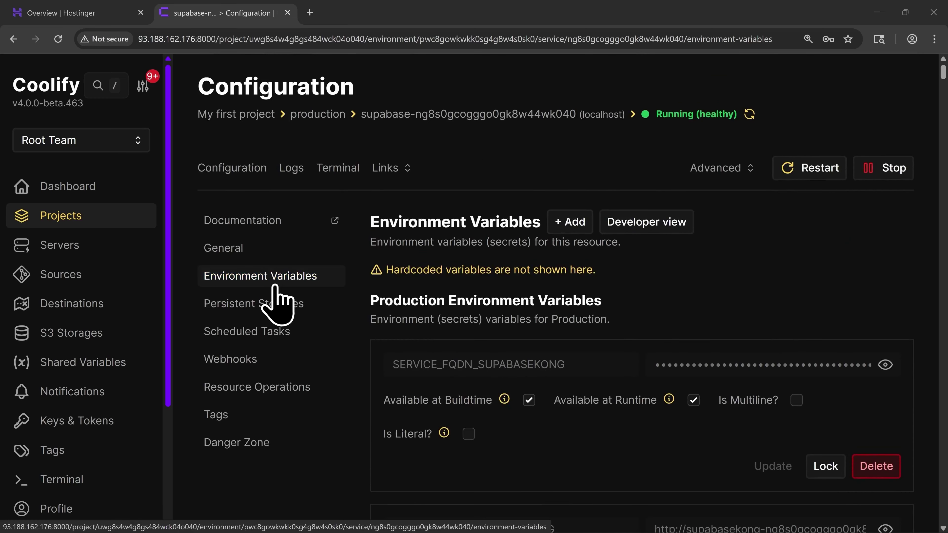
Copy the dashboard username and password, then open the sslip.io Supabase address in a new tab
left_click(259, 259)
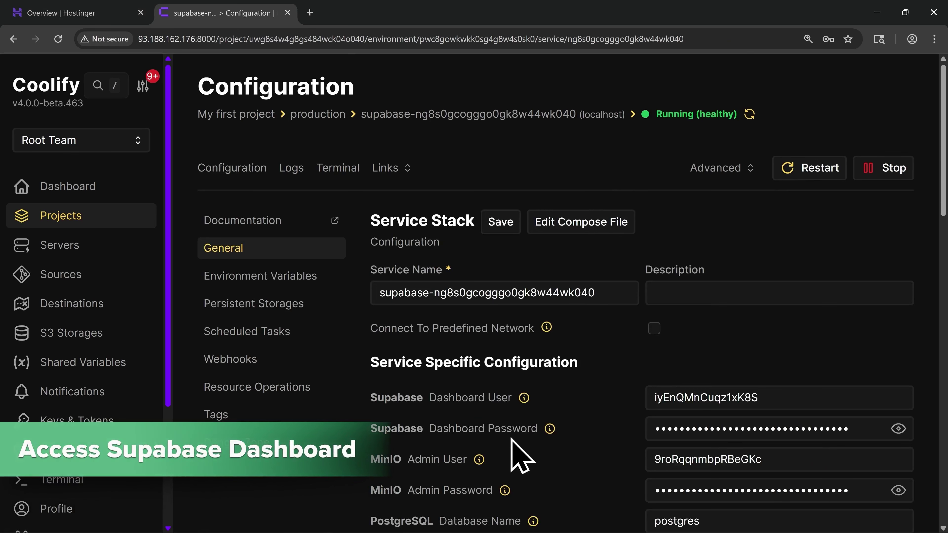
left_click_drag(779, 397, 647, 405)
key("ctrl+c")
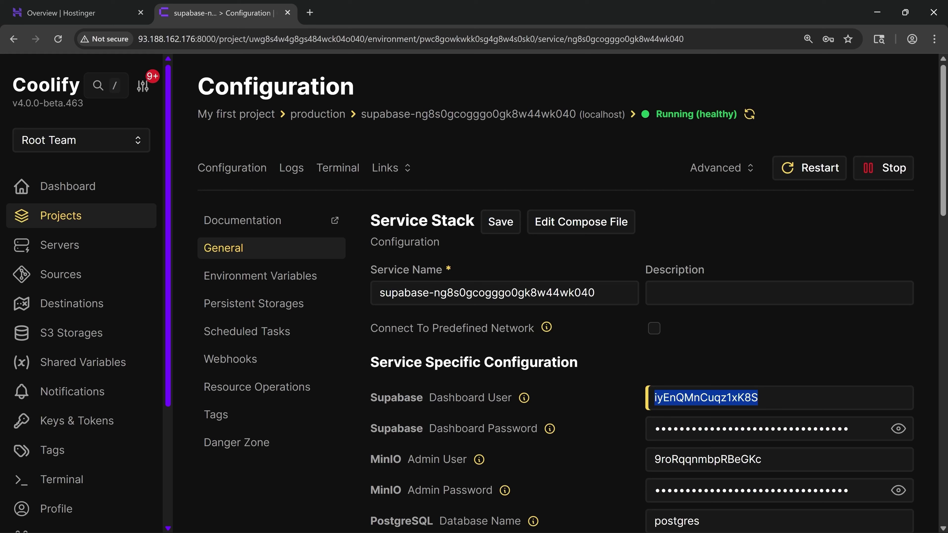
left_click(897, 429)
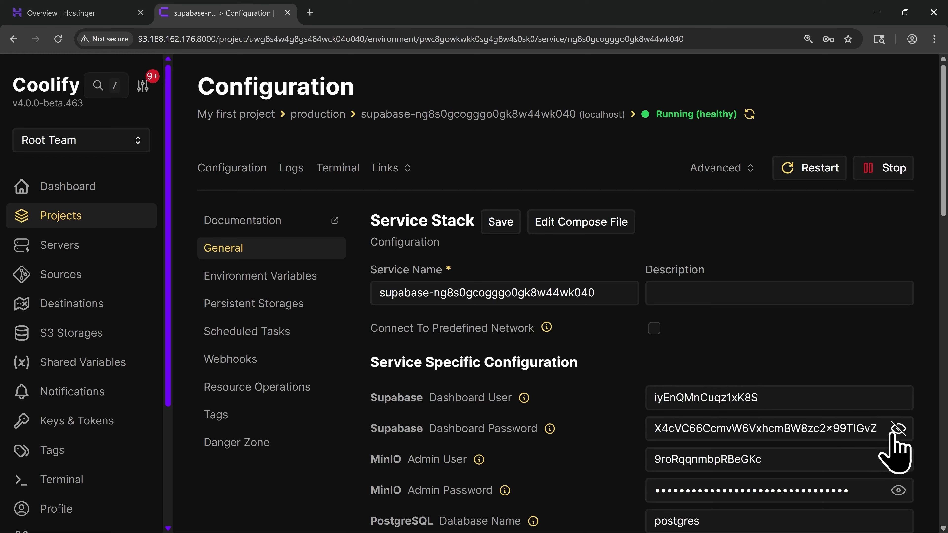
double_click(875, 429)
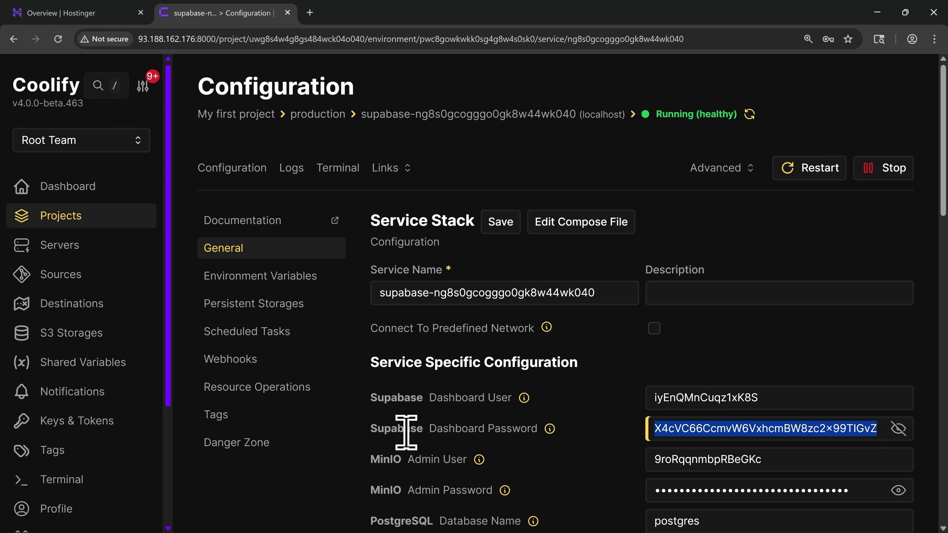
key("alt+Tab")
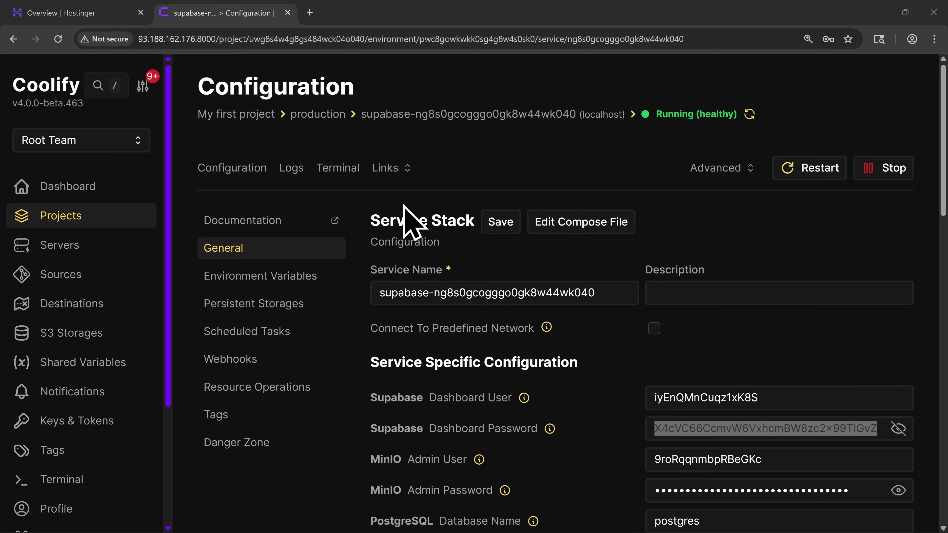
left_click(394, 173)
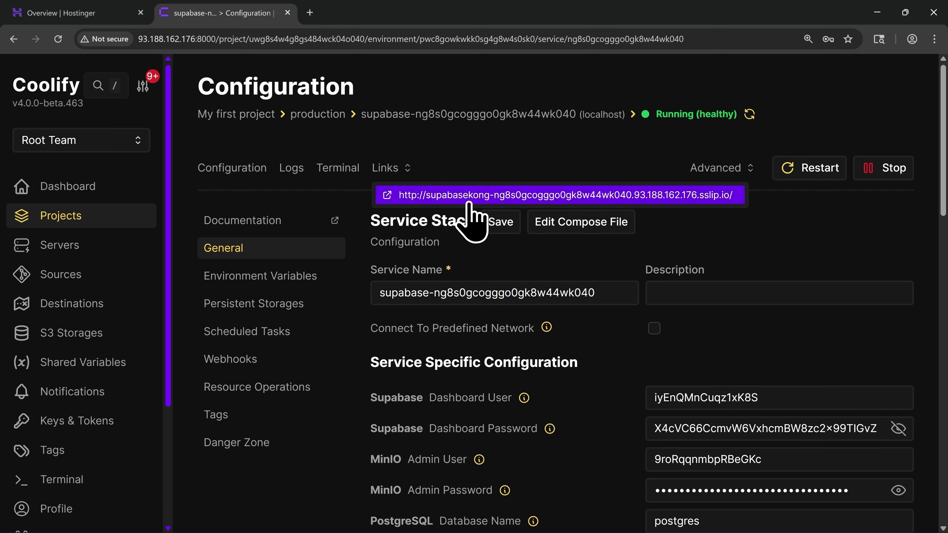
left_click(479, 204)
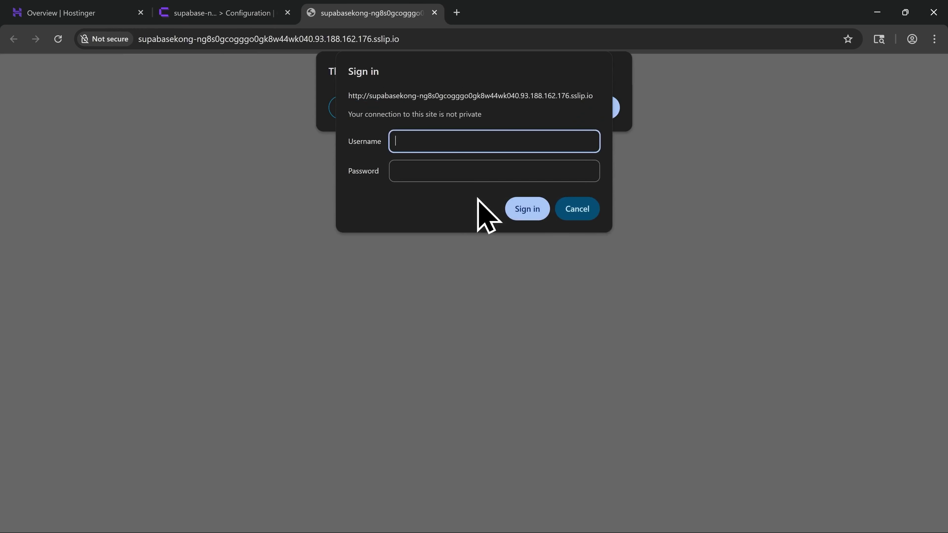
Sign in to Supabase Studio with the pasted dashboard username and password
key("ctrl+v")
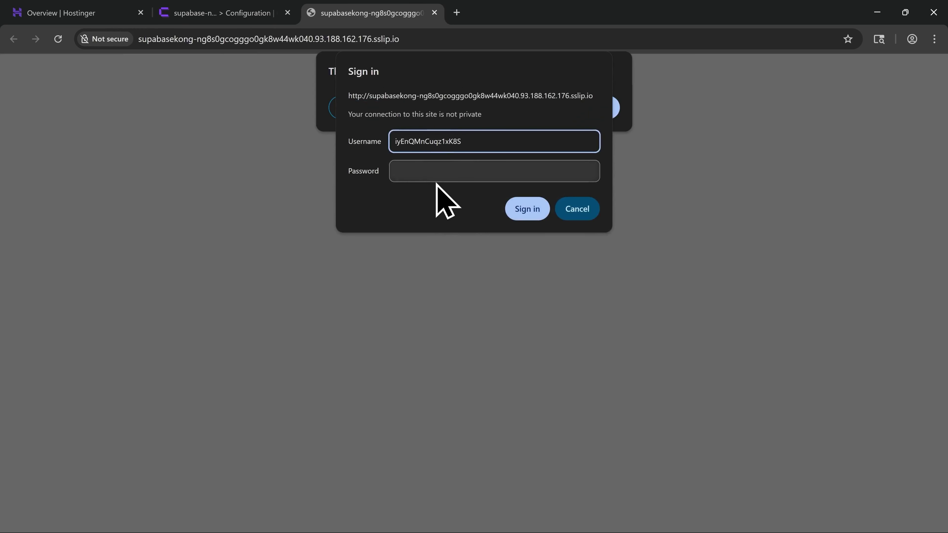
left_click(434, 176)
key("ctrl+v")
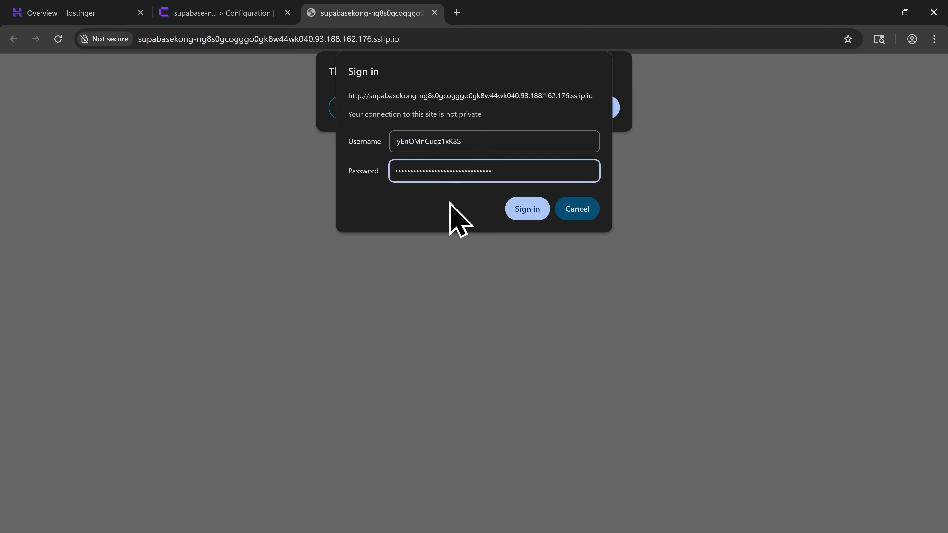
left_click(526, 212)
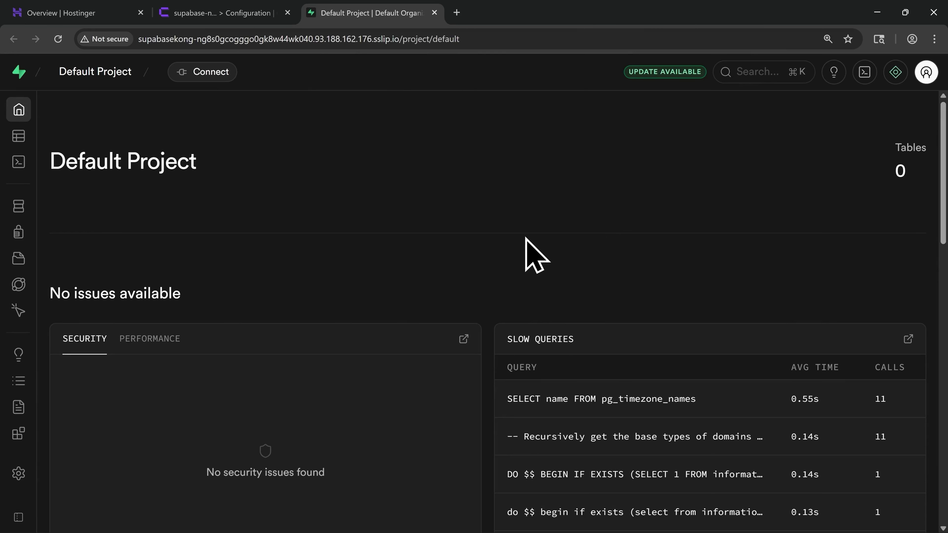
mouse_move(17, 169)
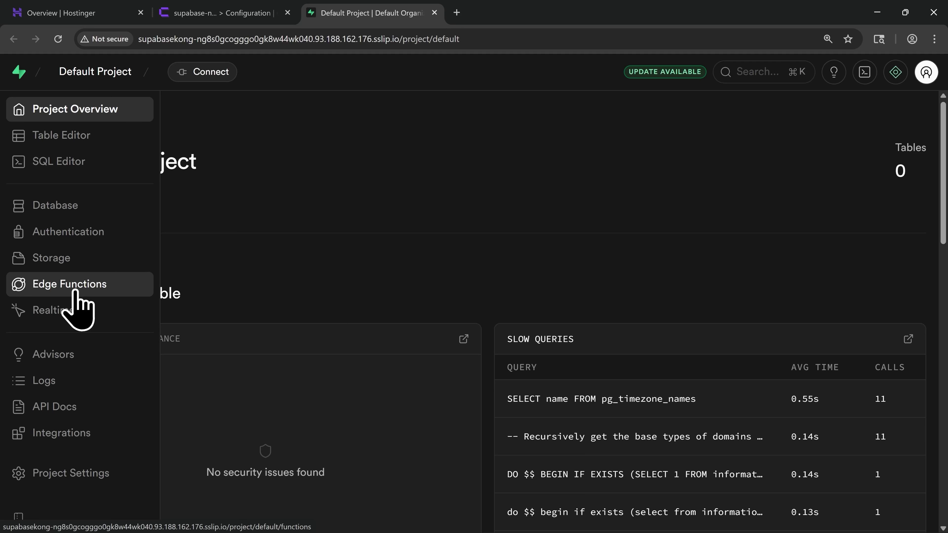
Open the Self-hosting Edge Functions Docs from the Edge Functions page and scroll through them
left_click(76, 292)
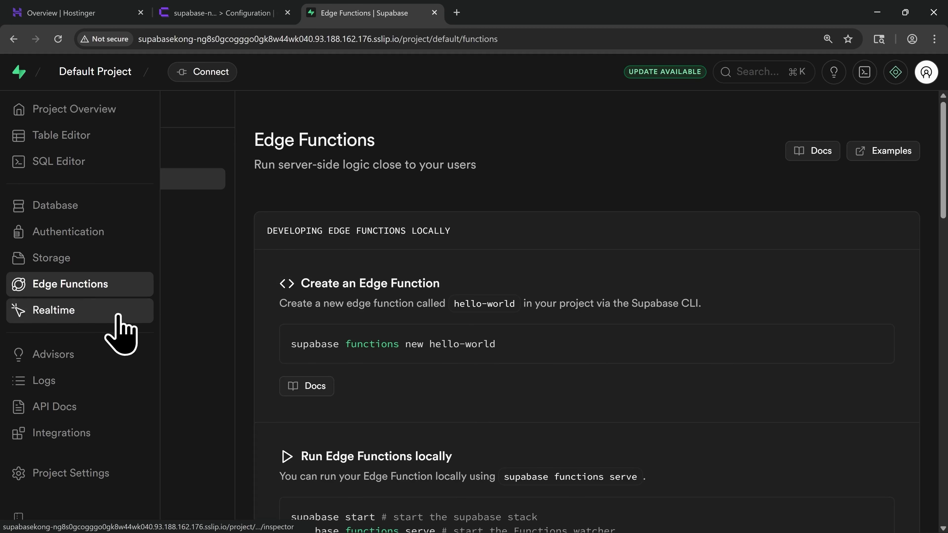
scroll(462, 347, "down", 6)
scroll(464, 342, "down", 6)
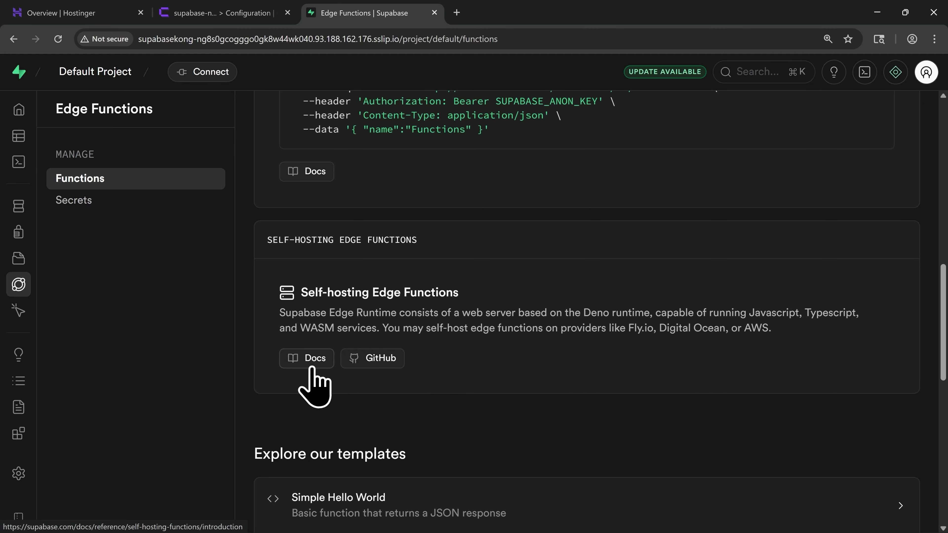
left_click(312, 373)
scroll(350, 381, "down", 10)
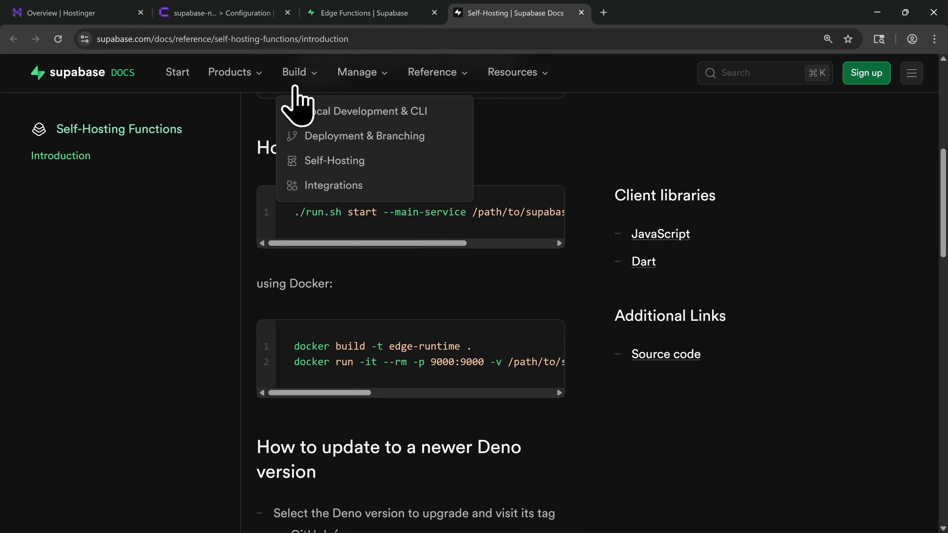
Open a New Resource page for My first project's production environment, then return to the docs tab
left_click(242, 19)
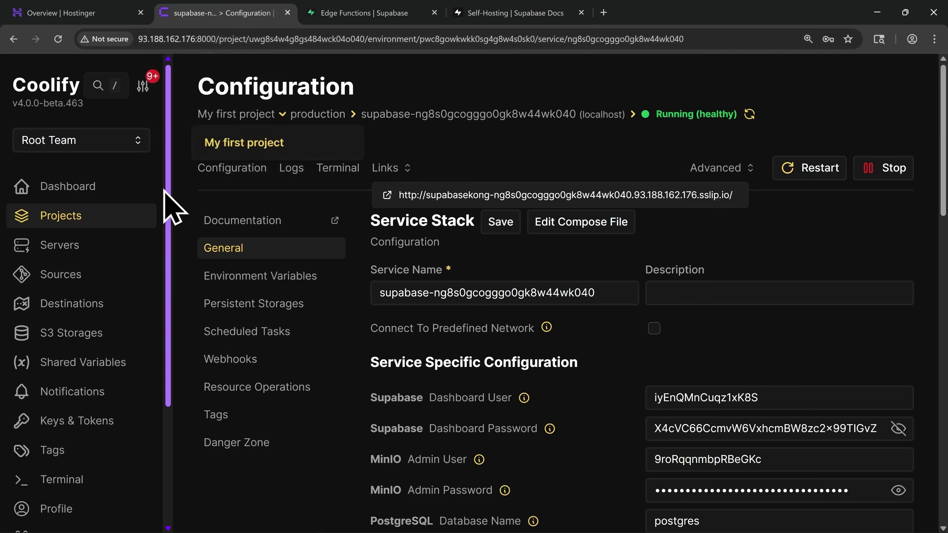
left_click(101, 216)
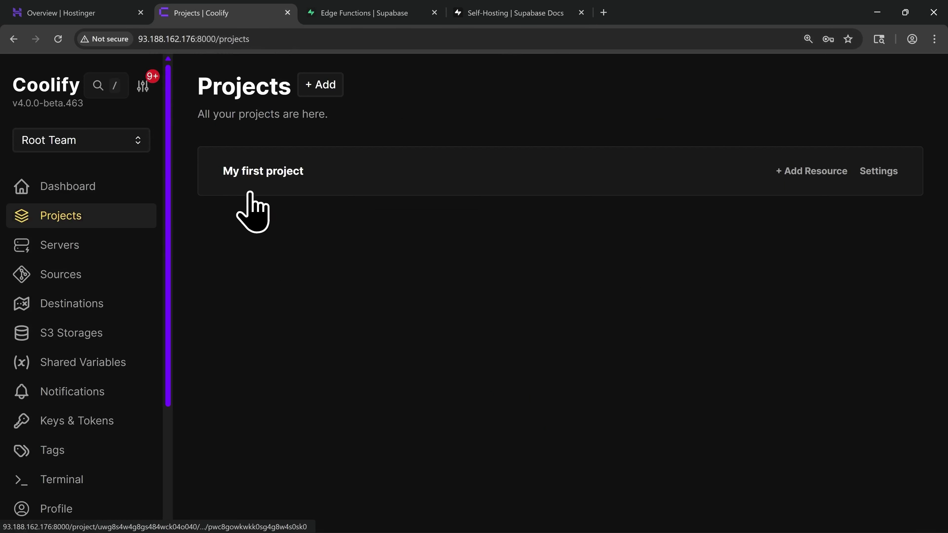
left_click(271, 175)
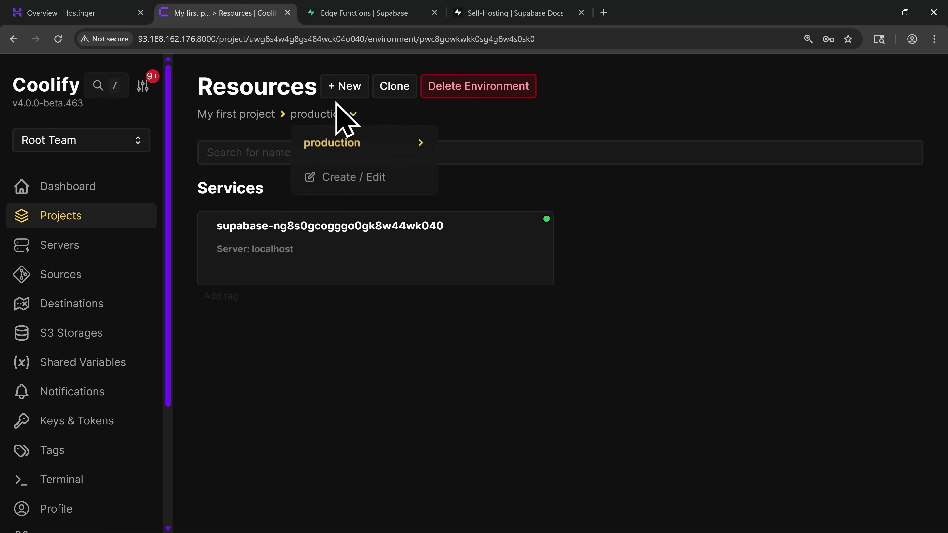
left_click(347, 90)
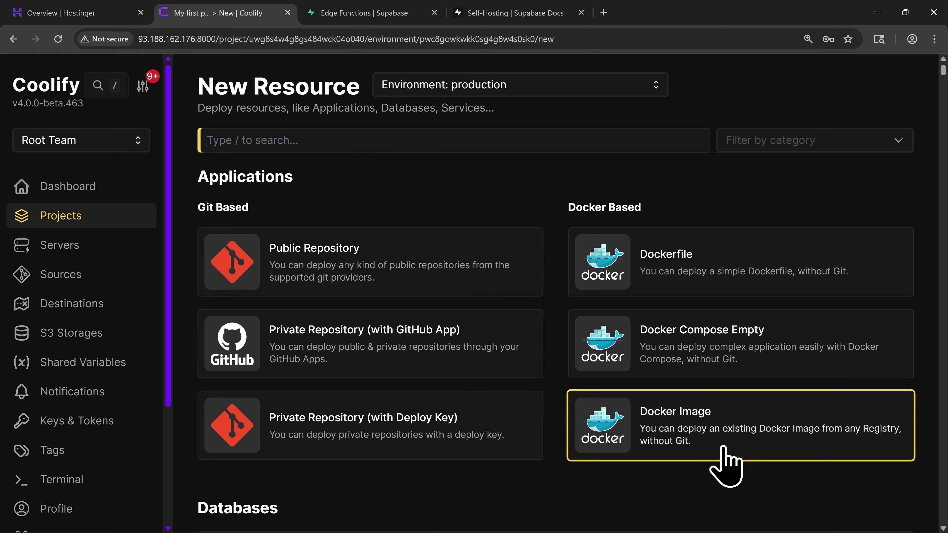
left_click(525, 14)
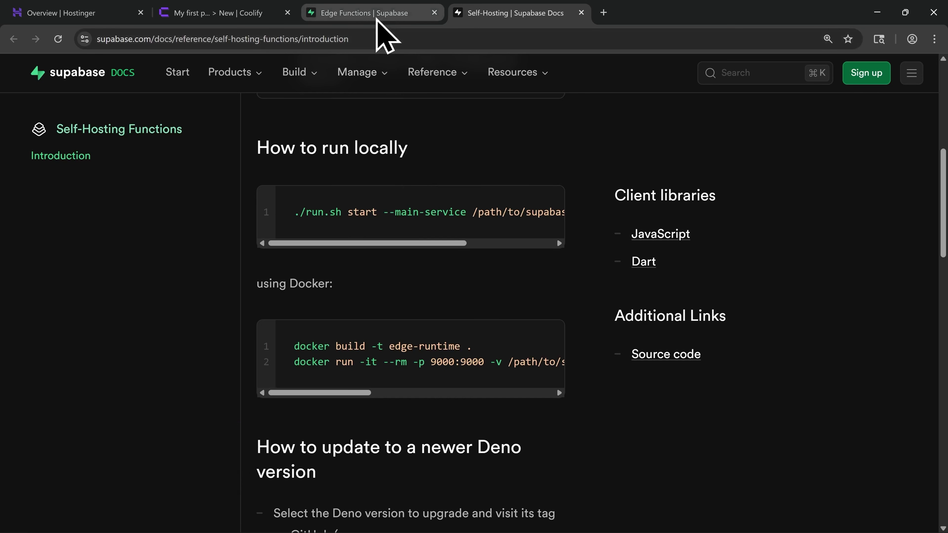
On the Edge Functions tab, view the database connection string under Connect, then close it
left_click(358, 13)
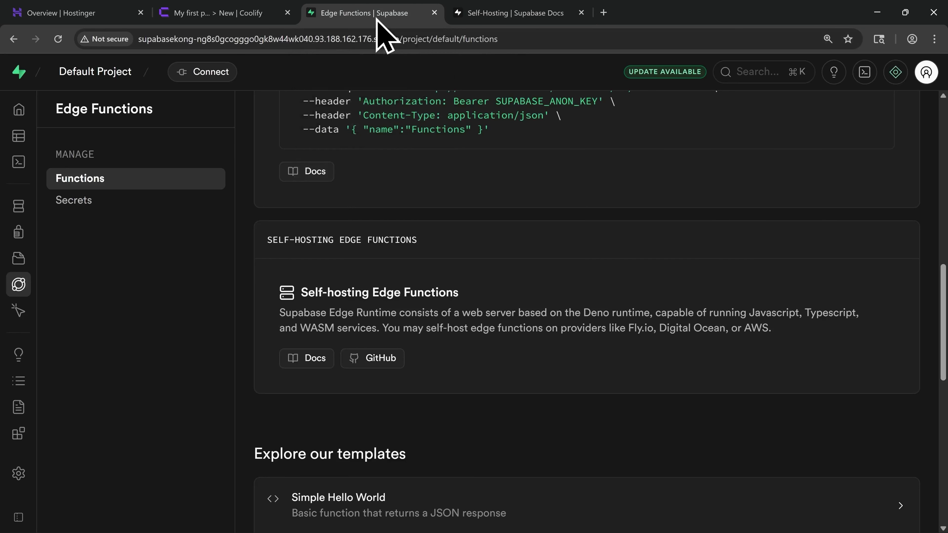
left_click(207, 71)
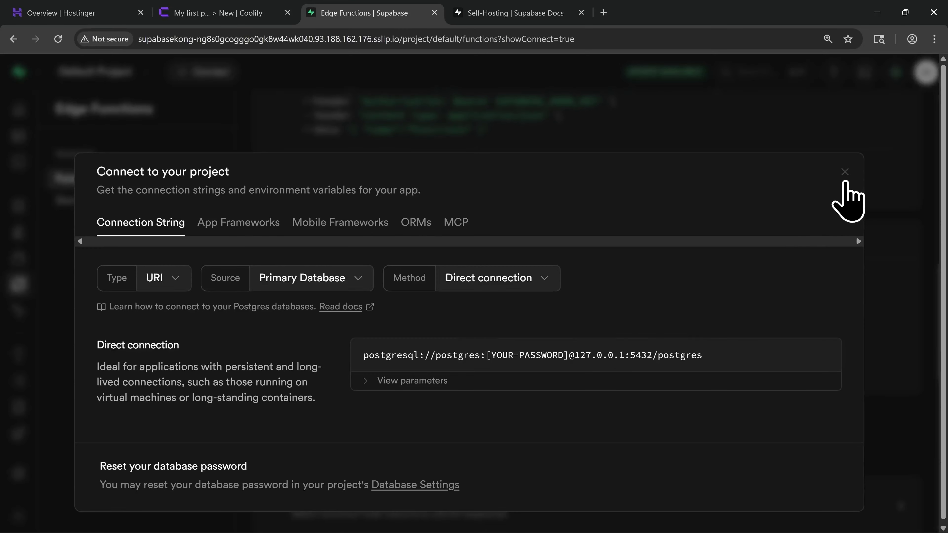
left_click(844, 173)
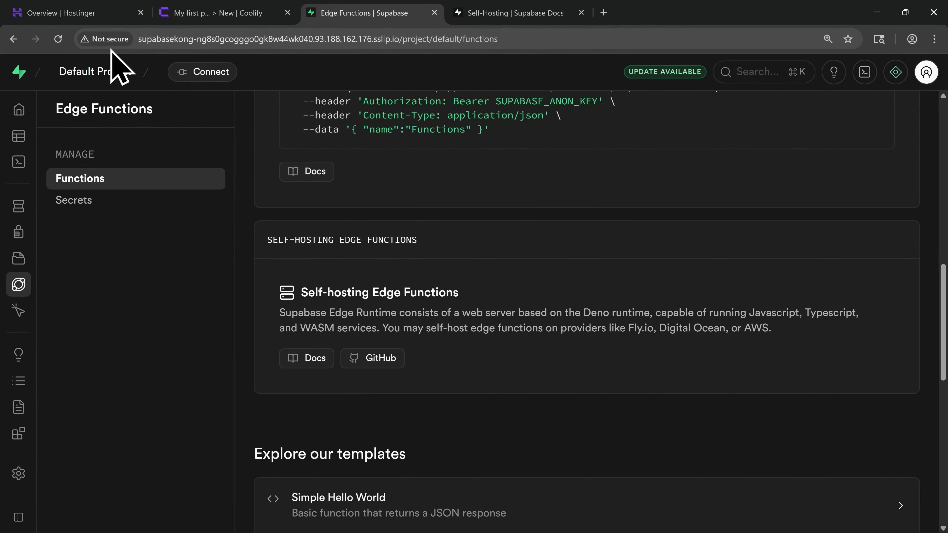
Switch to the Hostinger tab and open Domain portfolio from the Domains sidebar menu
left_click(98, 16)
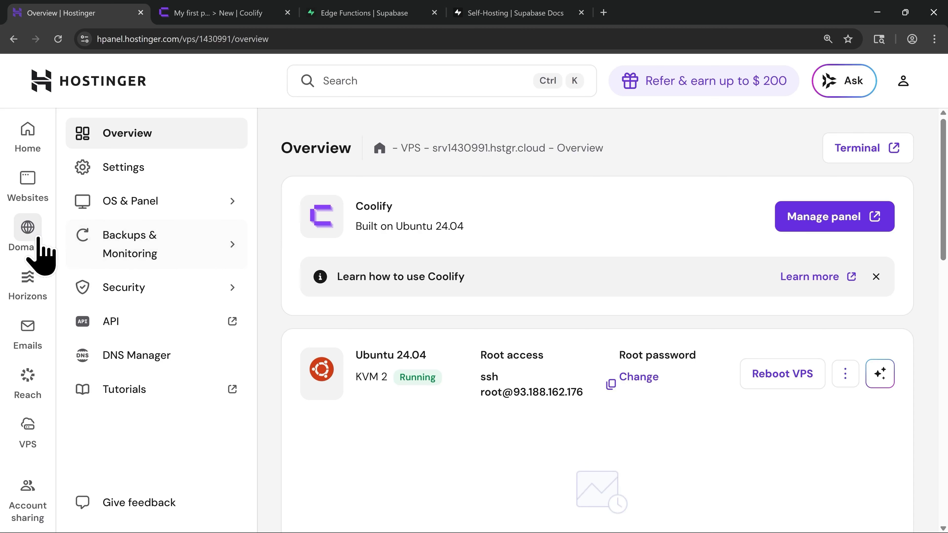
mouse_move(30, 233)
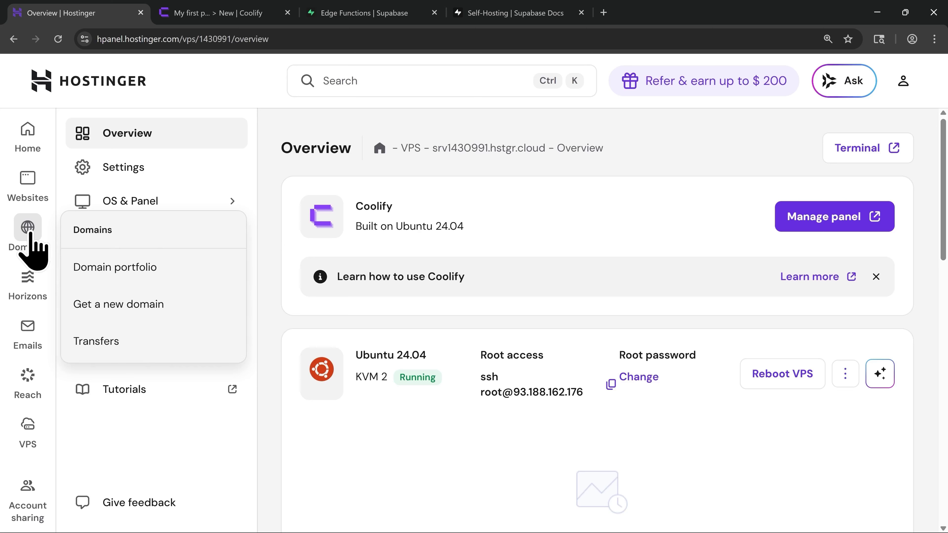
left_click(134, 278)
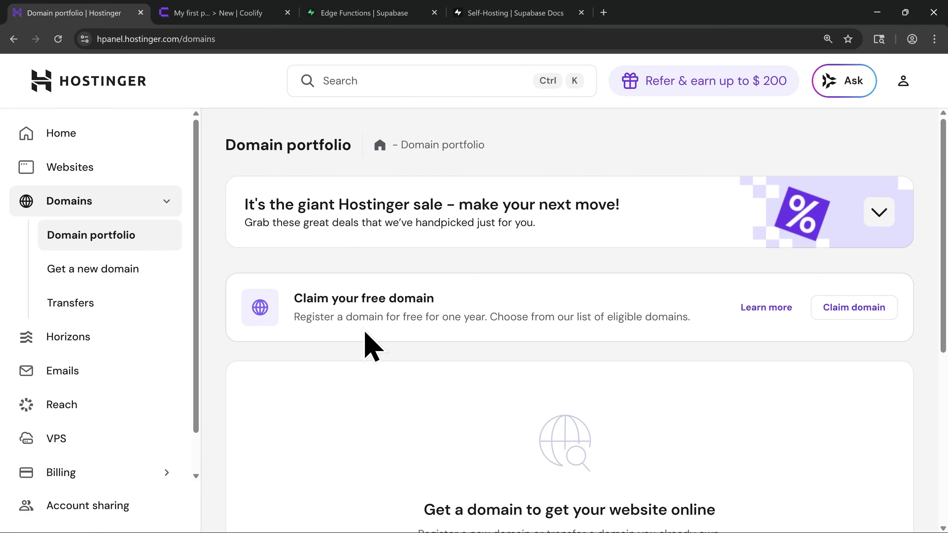
Check availability of tutorialtesting.cloud, claim it free, and continue past the confirmation
left_click(857, 314)
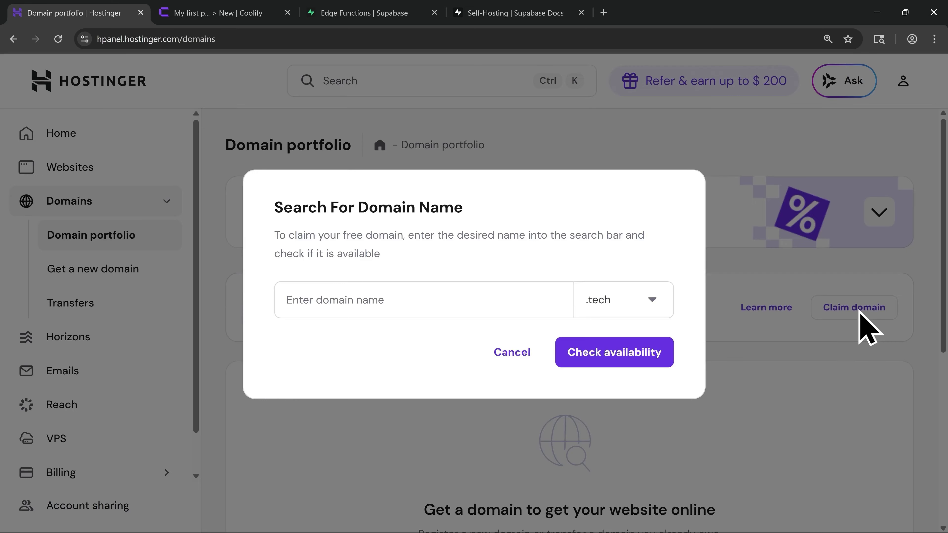
left_click(606, 313)
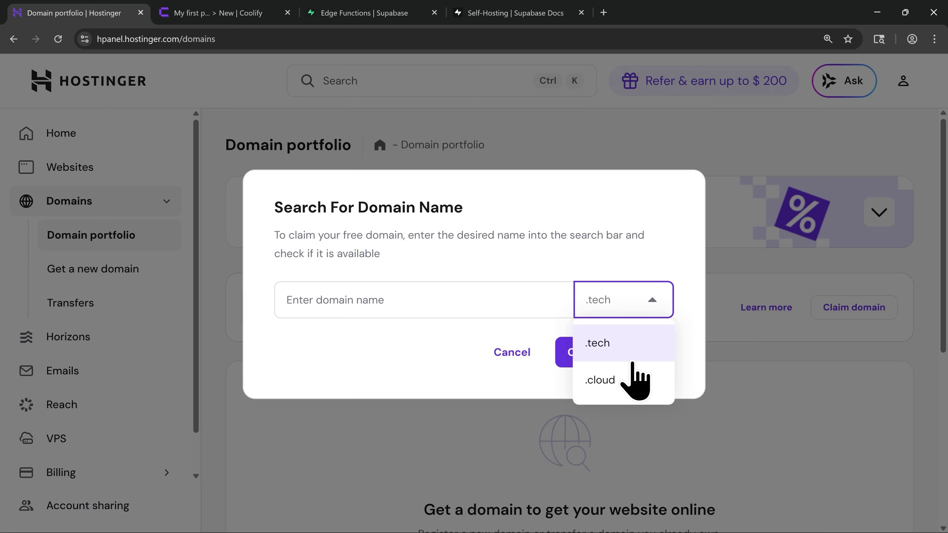
left_click(627, 390)
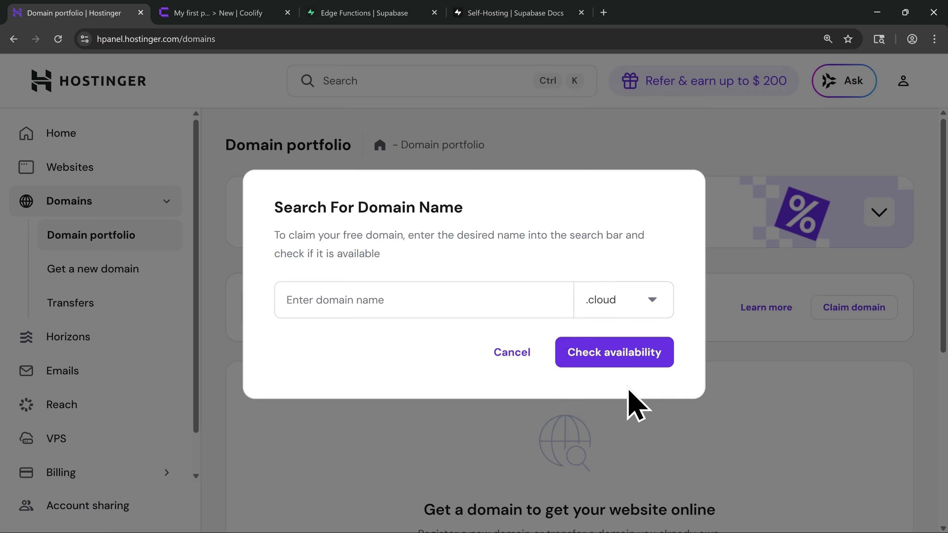
left_click(358, 301)
type("tutorial")
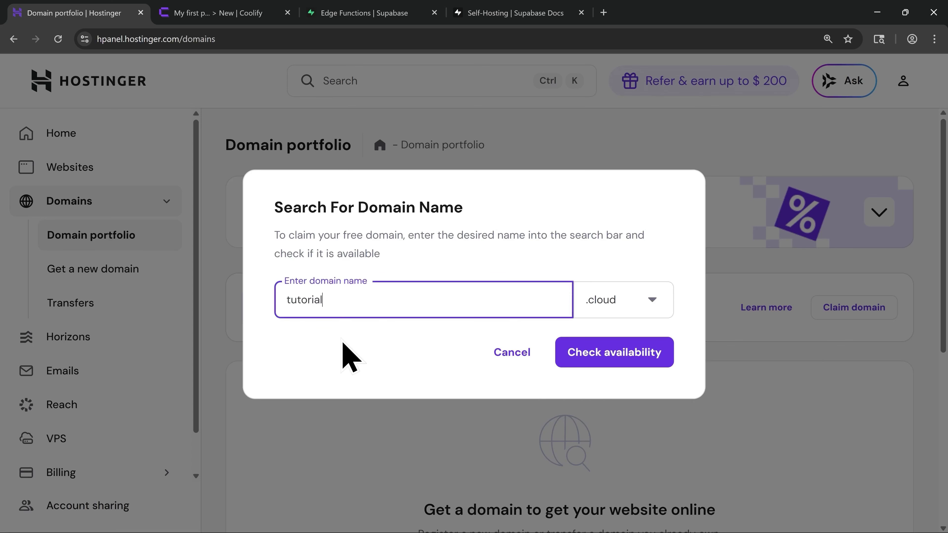
type("testing")
left_click(604, 360)
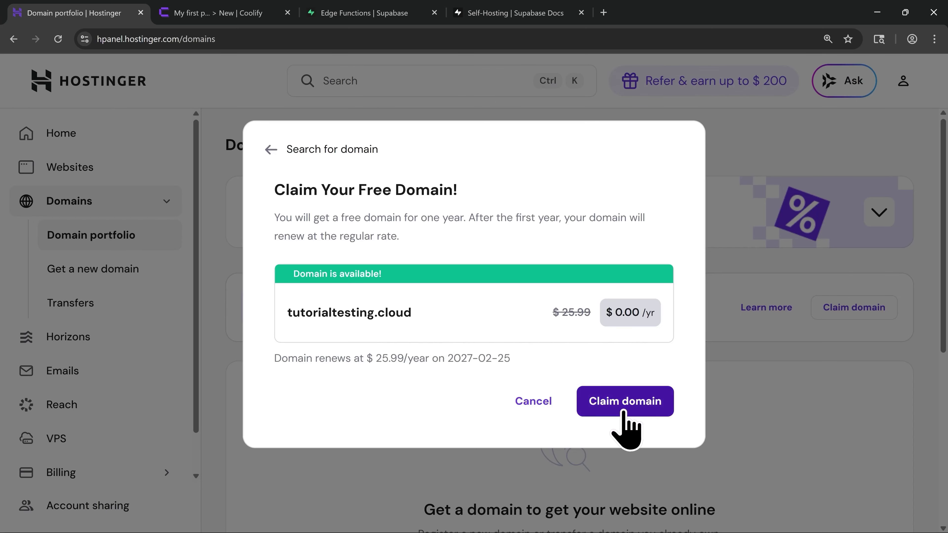
left_click(625, 401)
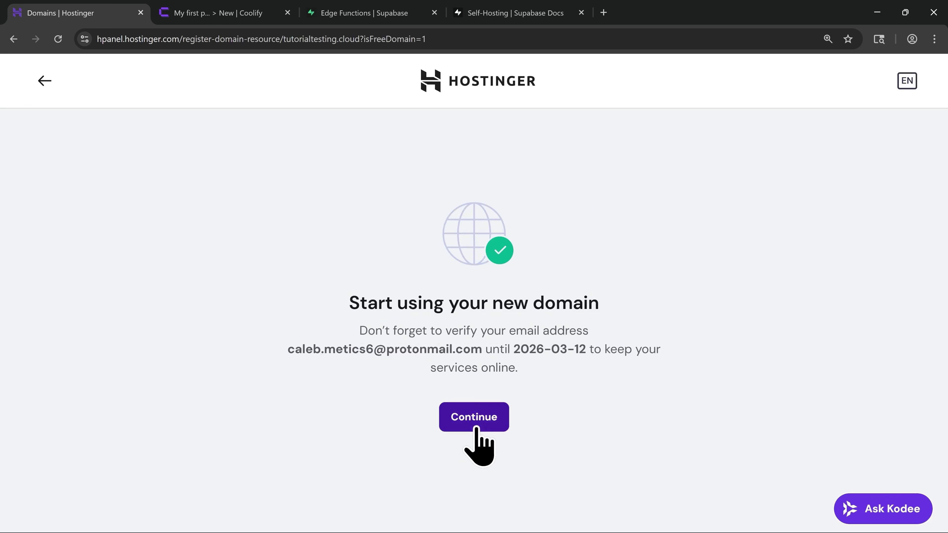
left_click(477, 428)
scroll(481, 456, "down", 2)
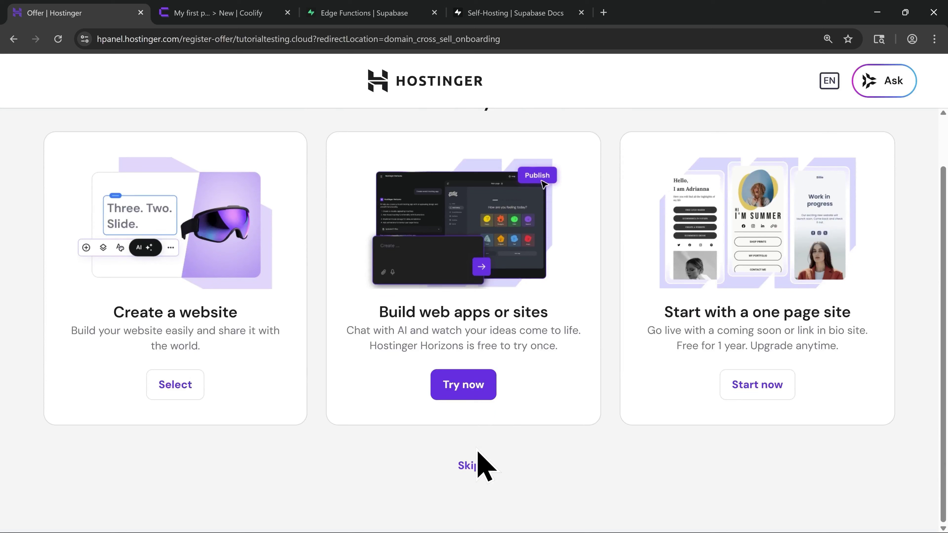
Skip the website offers and open the DNS records for tutorialtesting.cloud
left_click(472, 464)
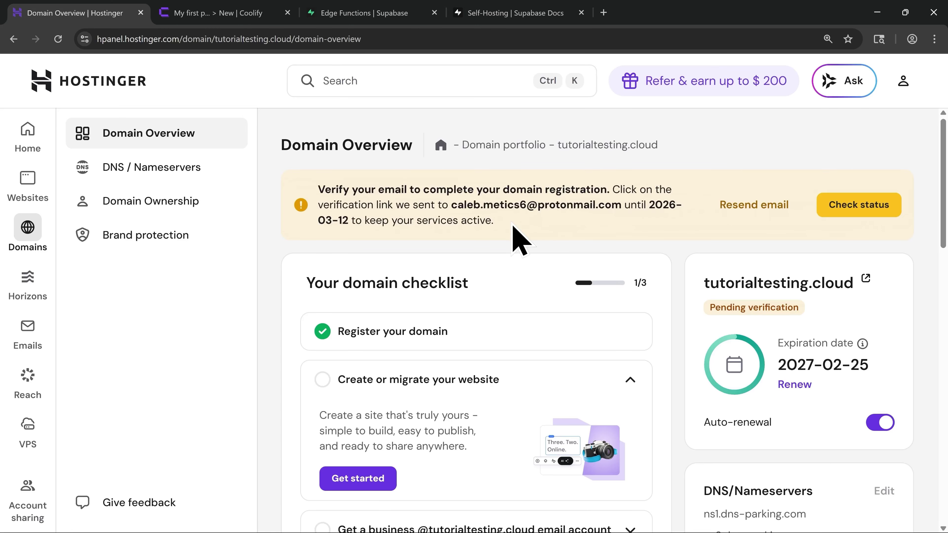
left_click(149, 176)
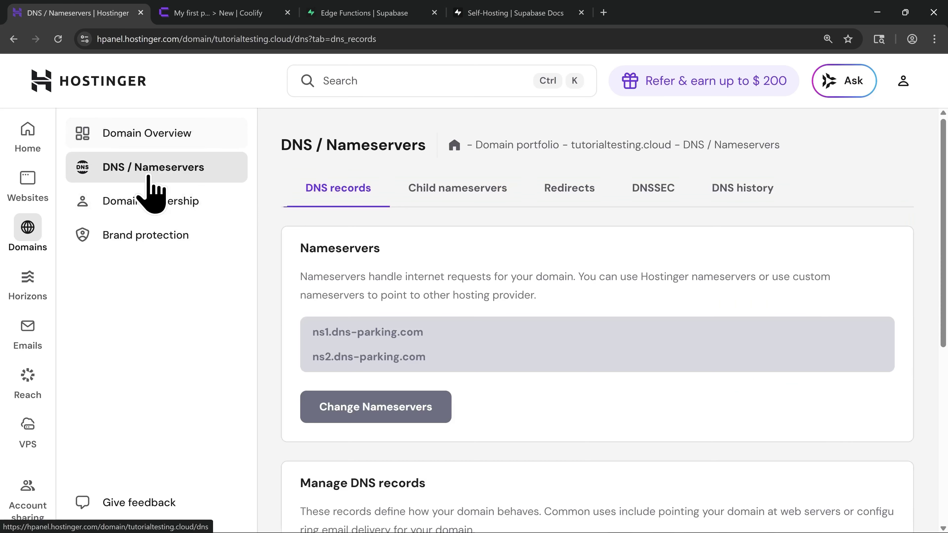
scroll(520, 350, "down", 8)
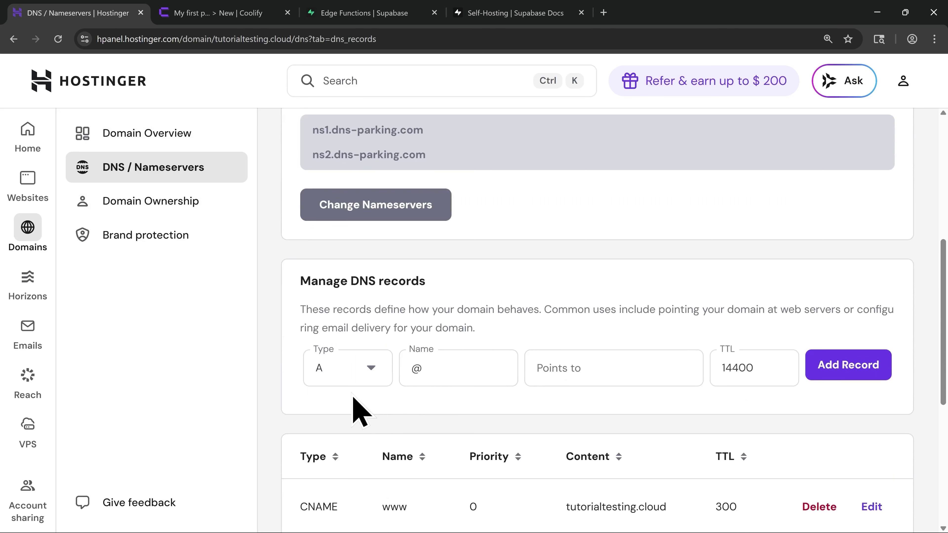
Add and confirm an A record 'supabase' pointing to 93.188.162.176 with TTL 60
left_click(433, 370)
type("su")
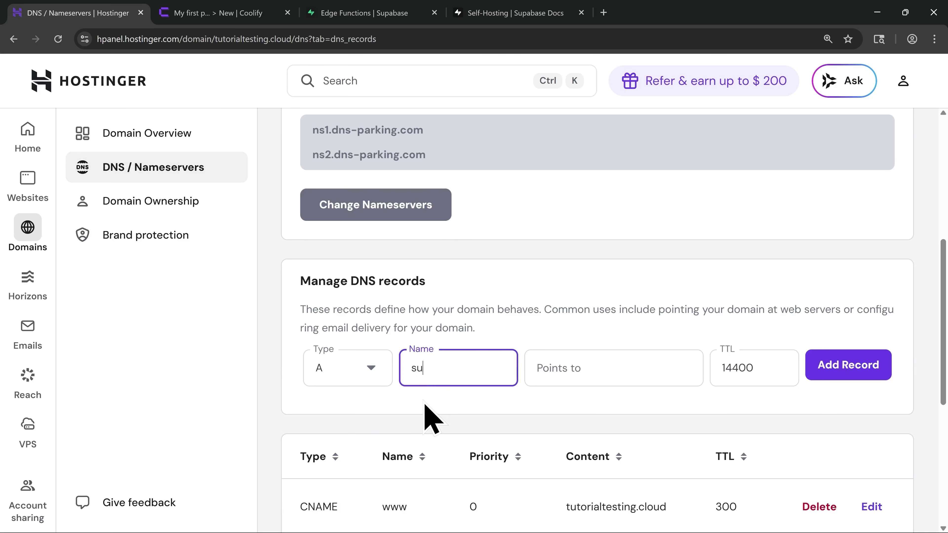
type("pabase")
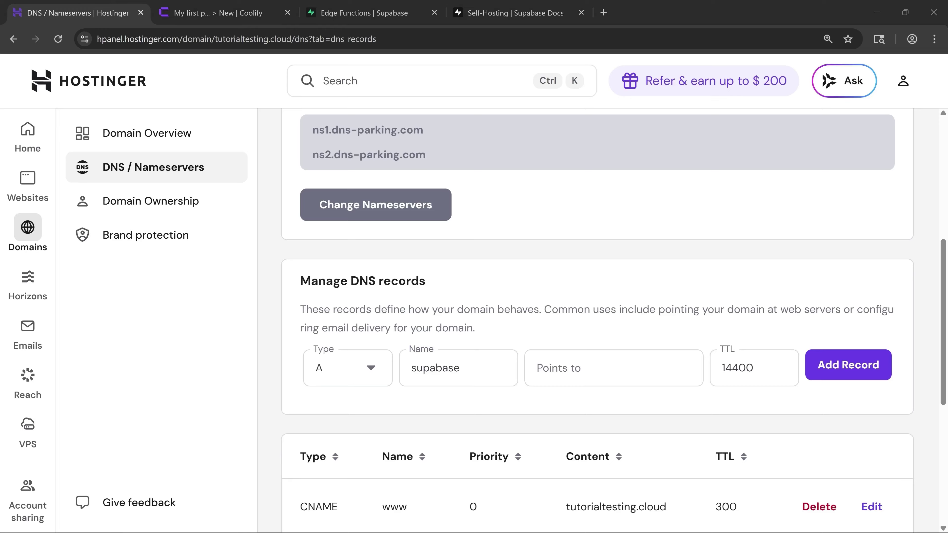
left_click(554, 375)
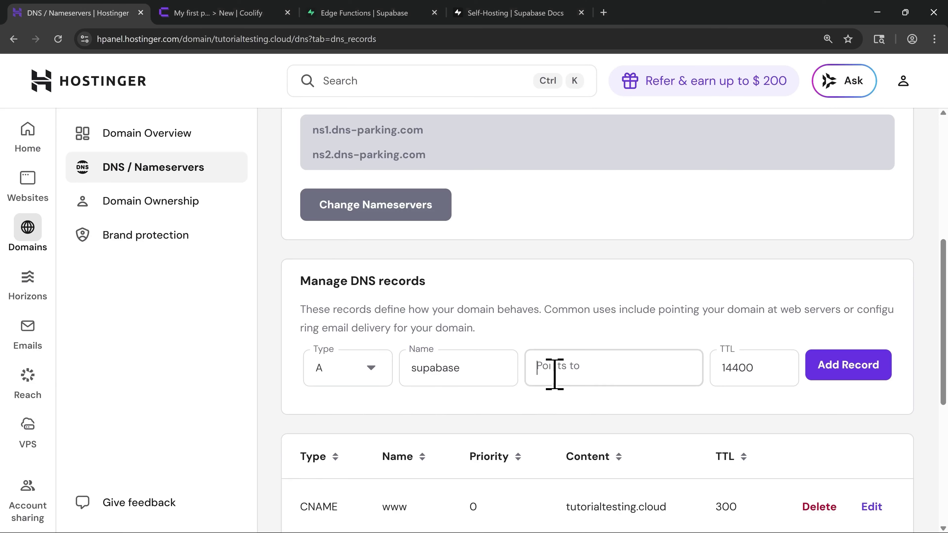
type("93.188.162.176")
left_click(730, 368)
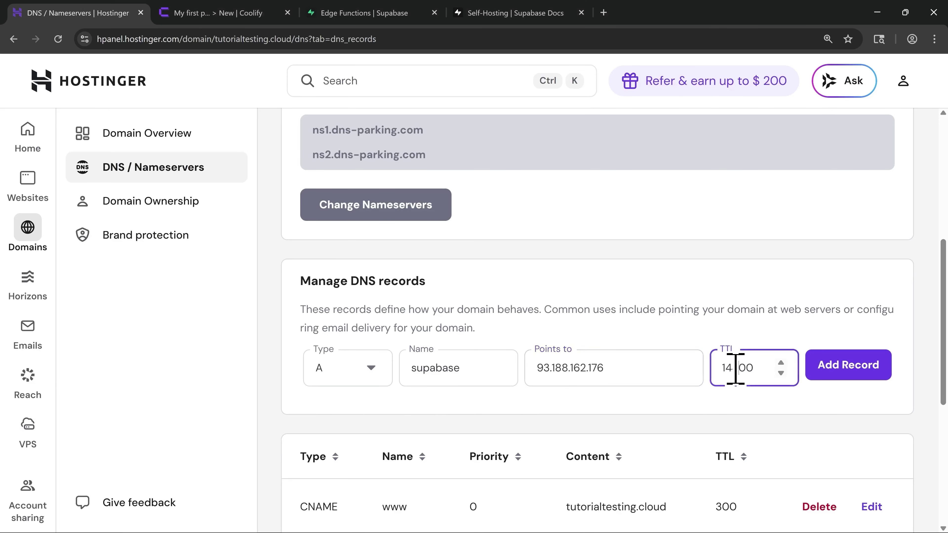
key("ctrl+a")
type("60")
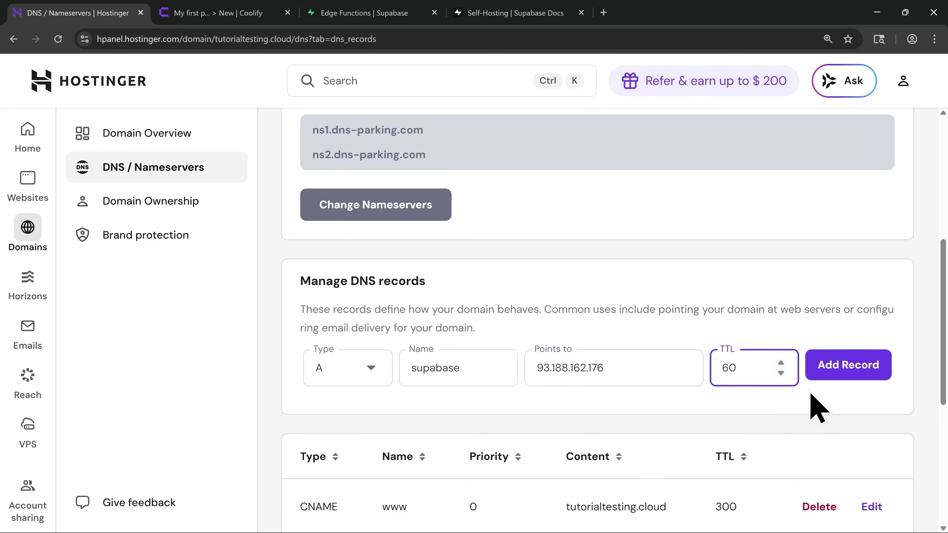
left_click(842, 373)
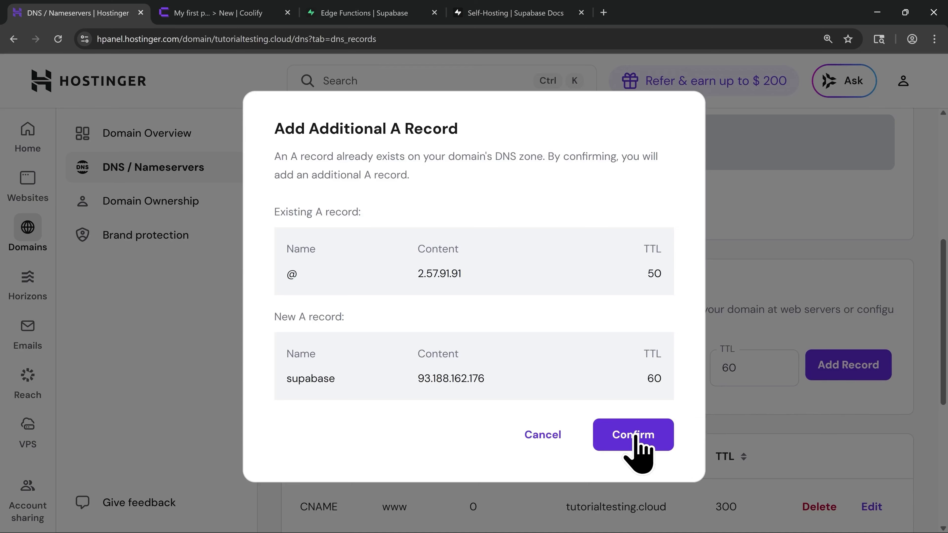
left_click(633, 434)
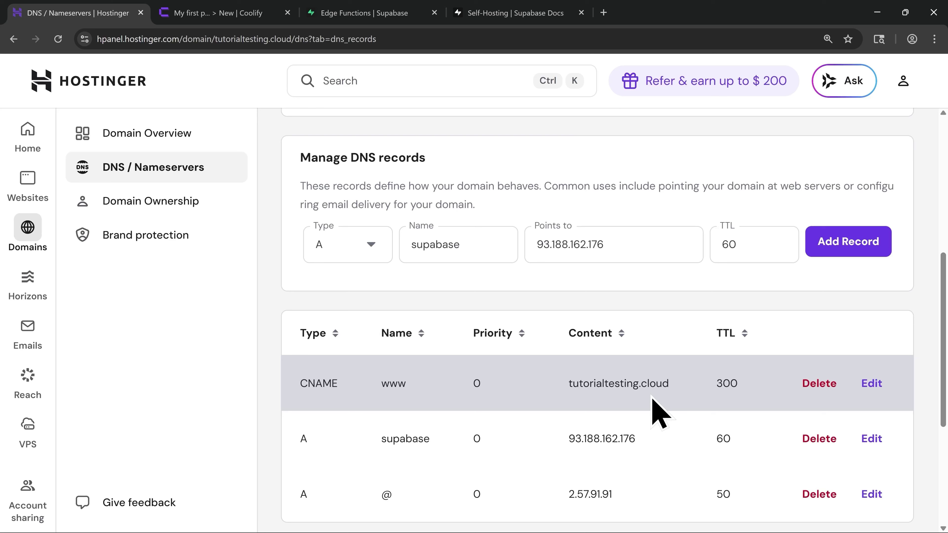
In Coolify, open the Supabase Kong settings in My first project's supabase service
left_click(229, 17)
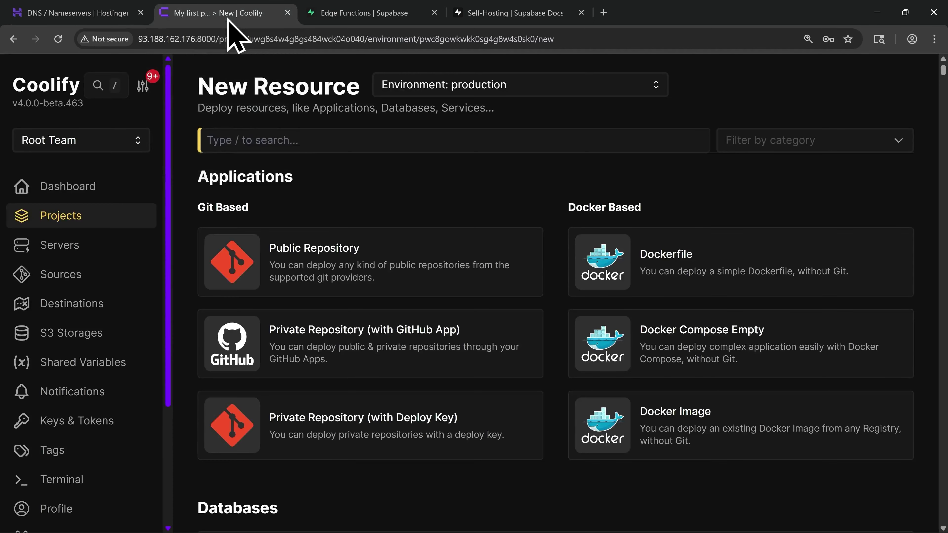
left_click(102, 224)
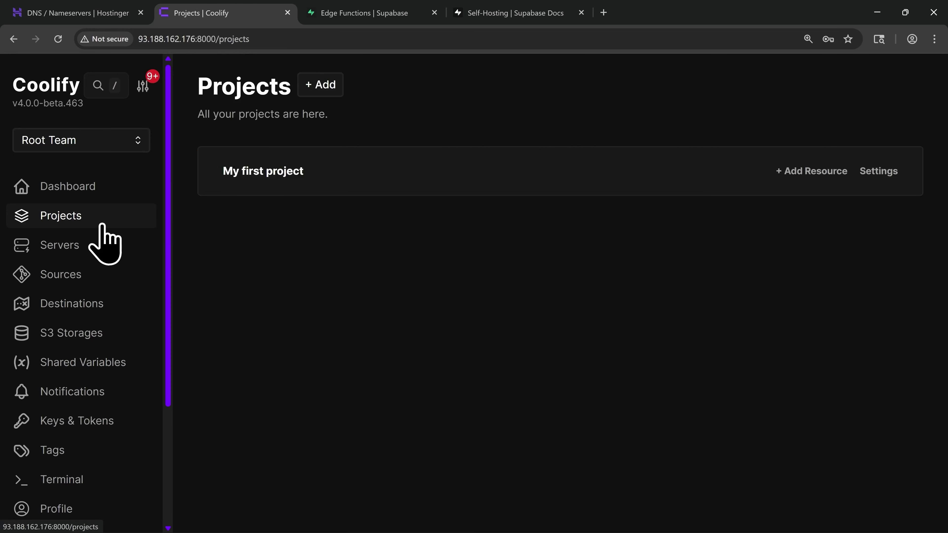
left_click(271, 187)
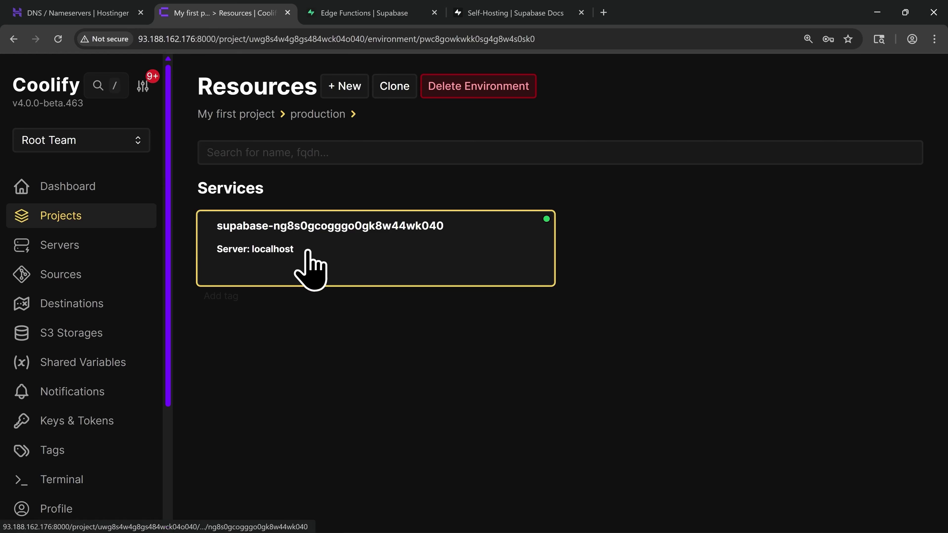
left_click(310, 261)
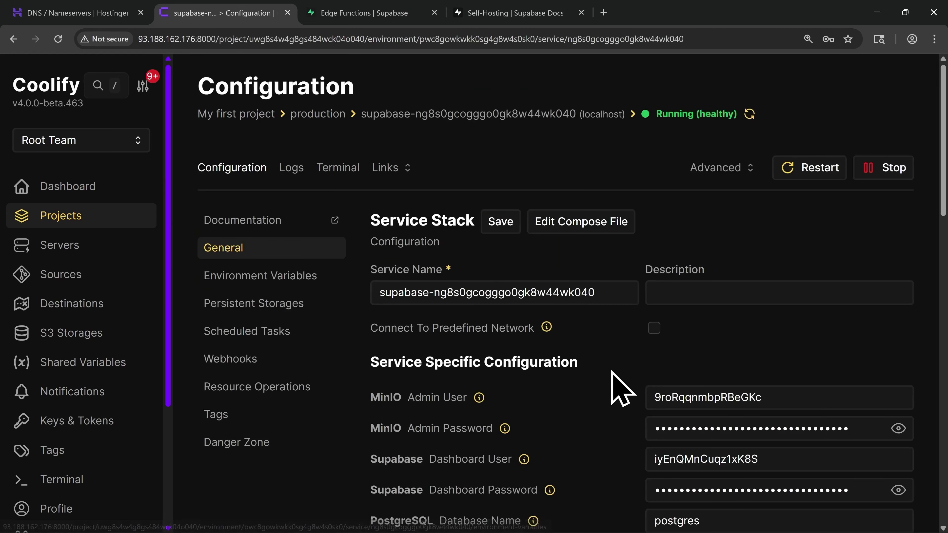
scroll(617, 387, "down", 3)
scroll(617, 387, "down", 4)
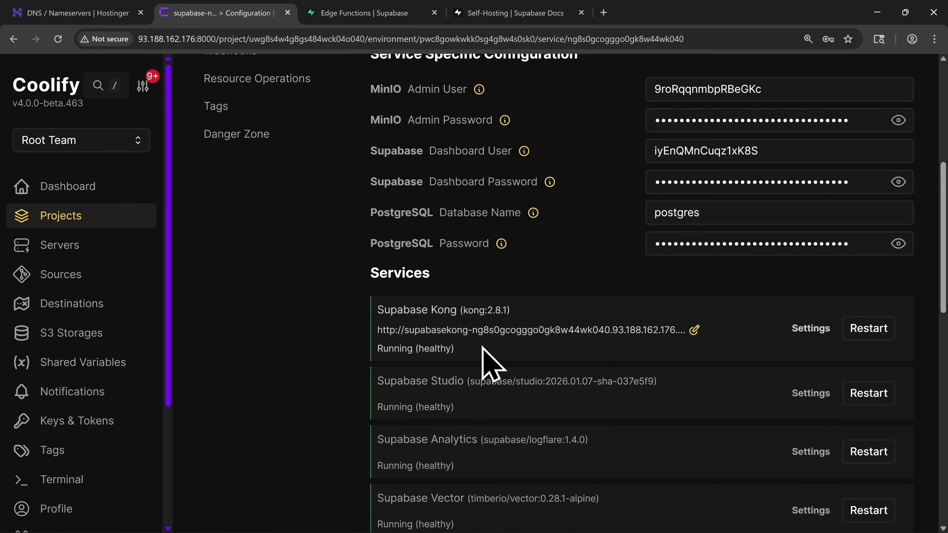
left_click(810, 329)
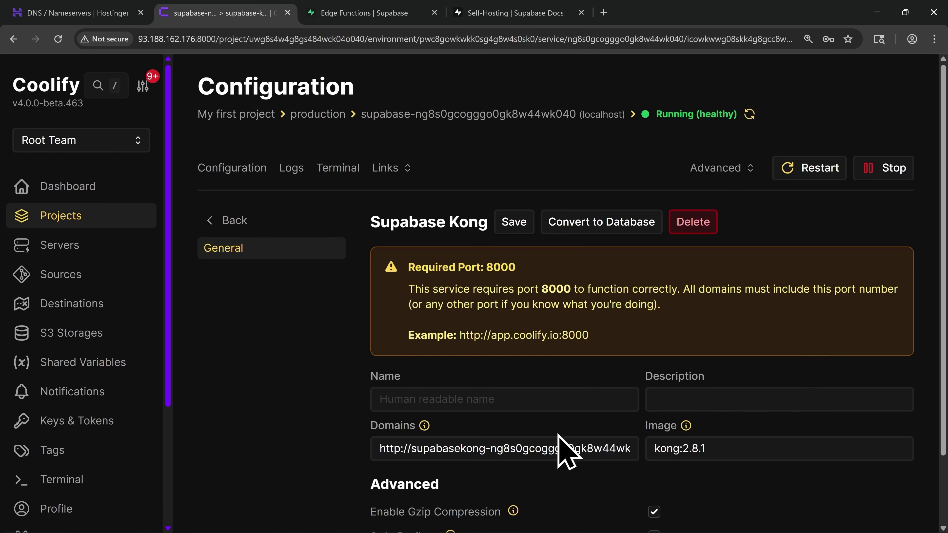
triple_click(537, 438)
key("BackSpace")
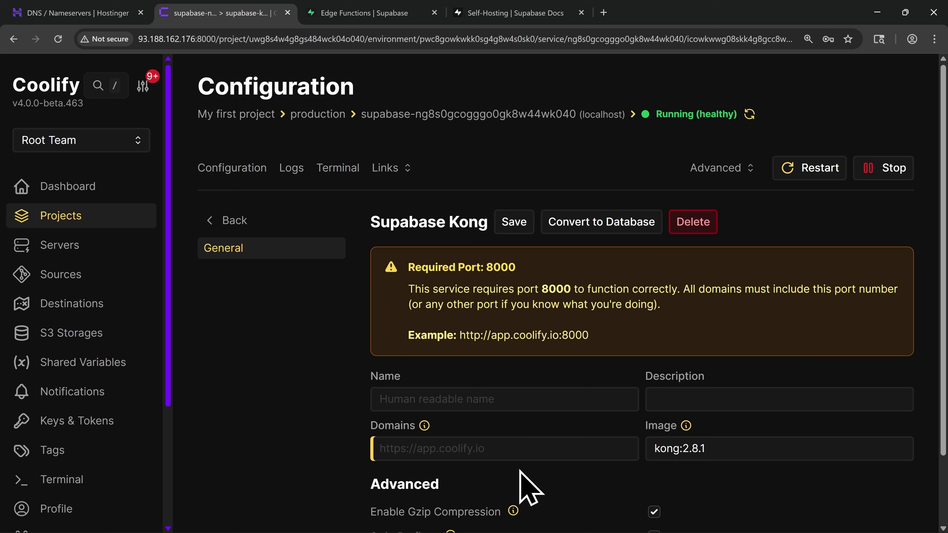
type("https://supabas")
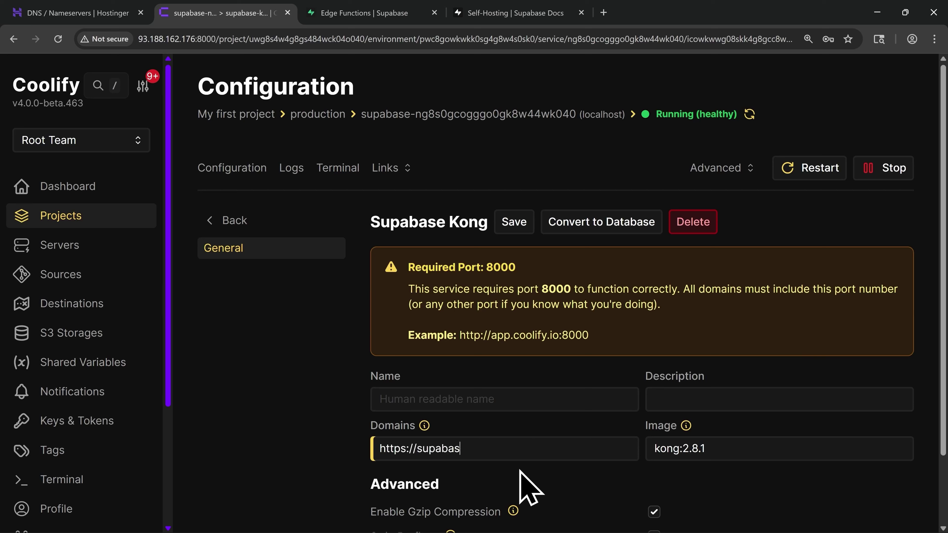
type("e.tutorialtesting.cloud")
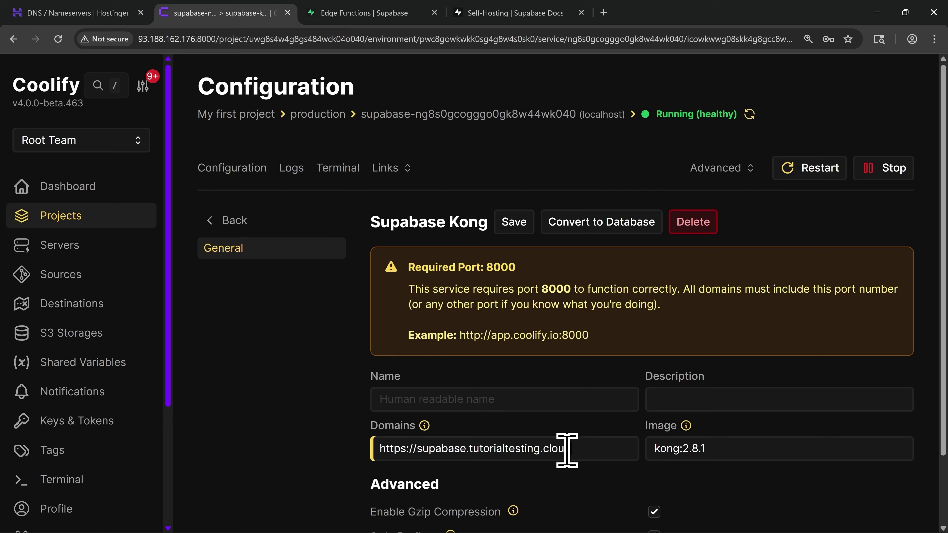
left_click_drag(569, 448, 469, 450)
left_click(495, 498)
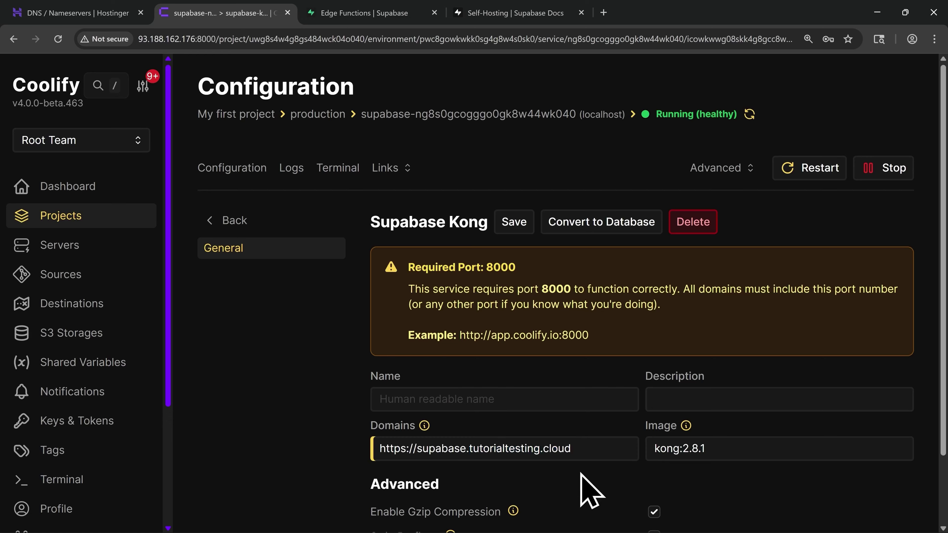
type(":8000")
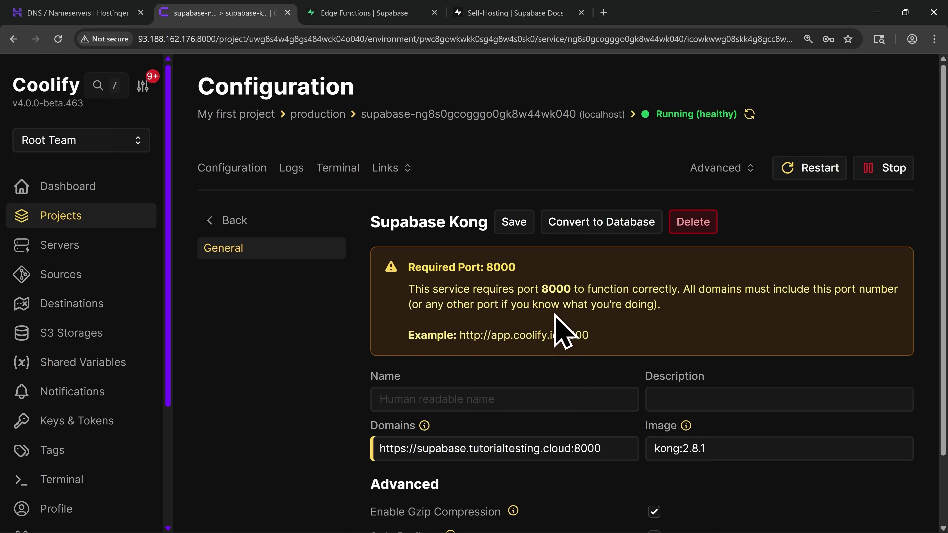
left_click_drag(606, 449, 570, 449)
left_click(574, 493)
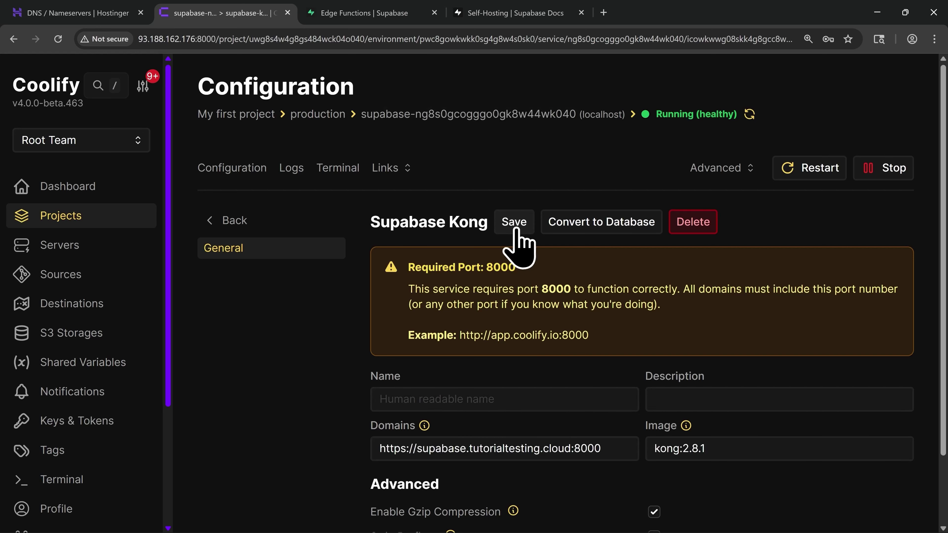
Restart the Supabase stack, then load supabase.tutorialtesting.cloud in a new browser tab
left_click(813, 176)
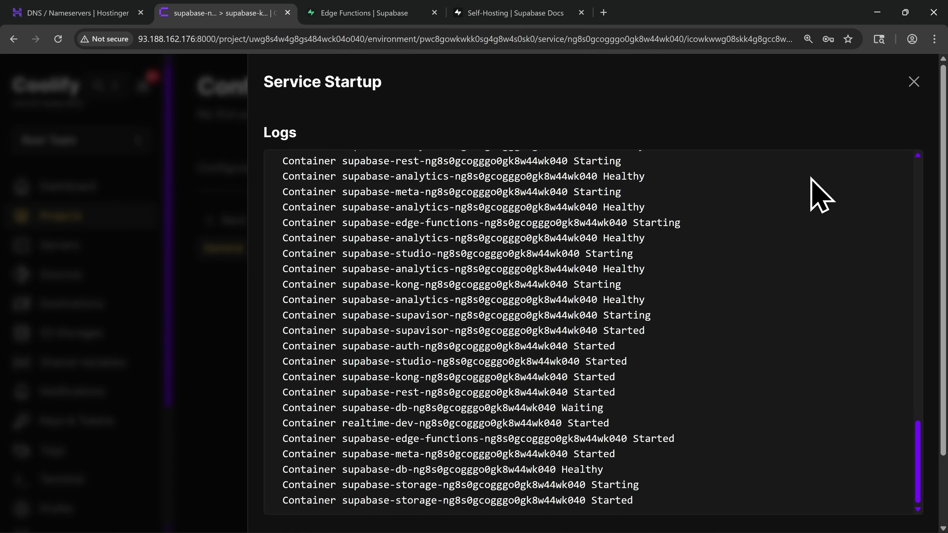
left_click(913, 82)
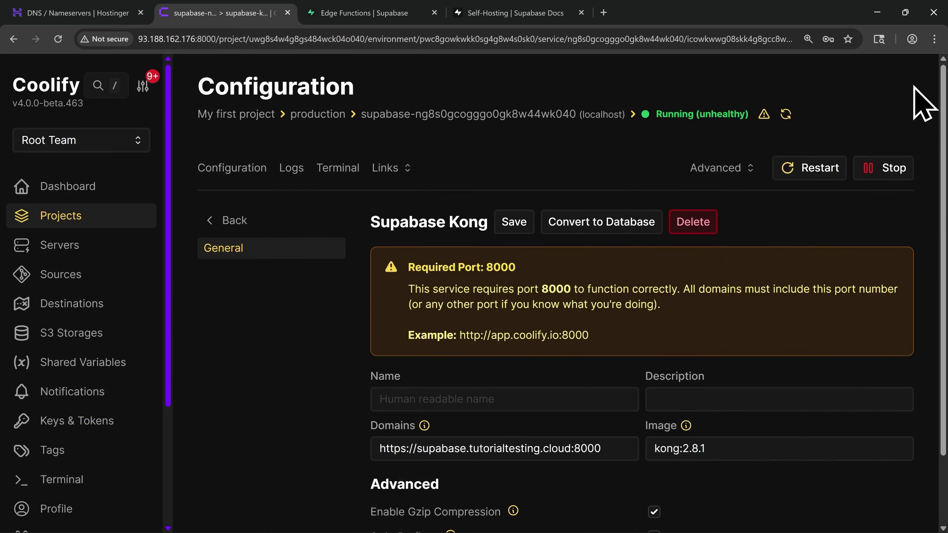
left_click(603, 12)
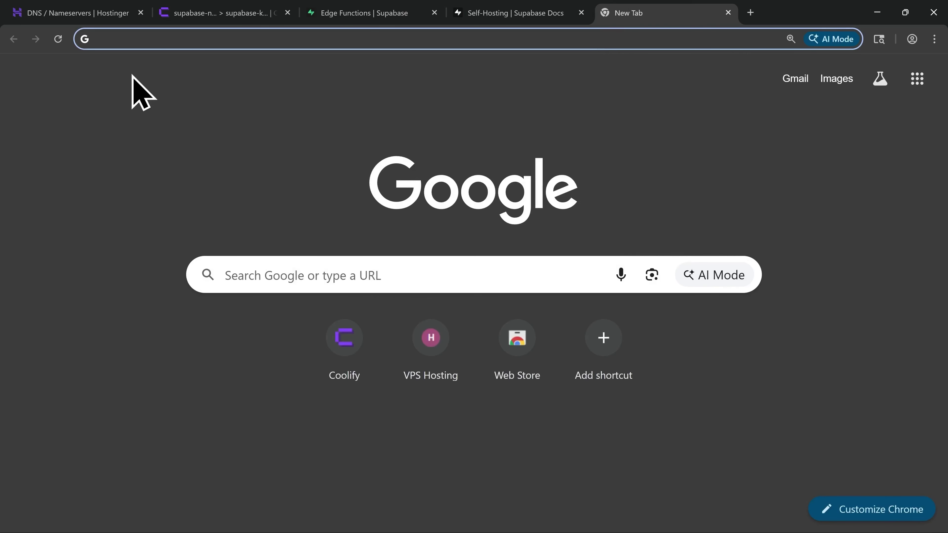
type("supabase")
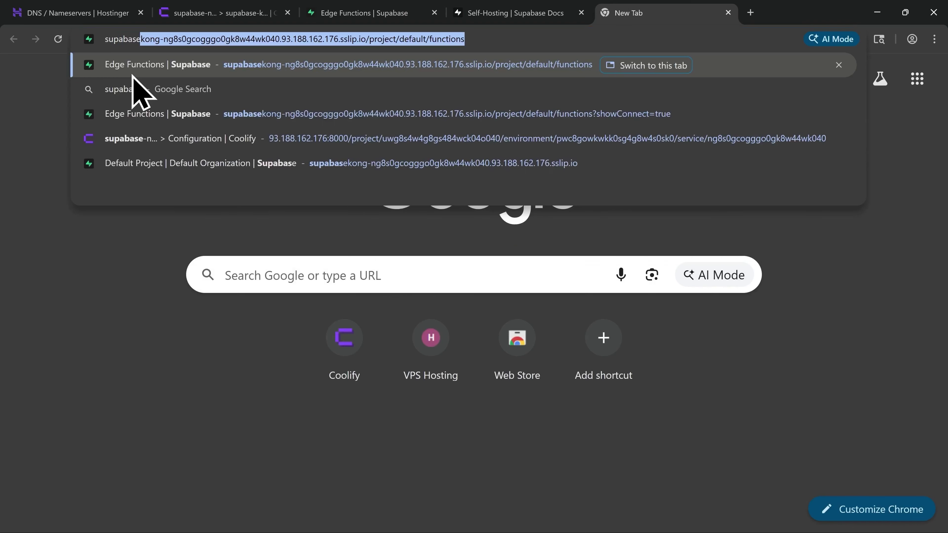
type(".tutorial")
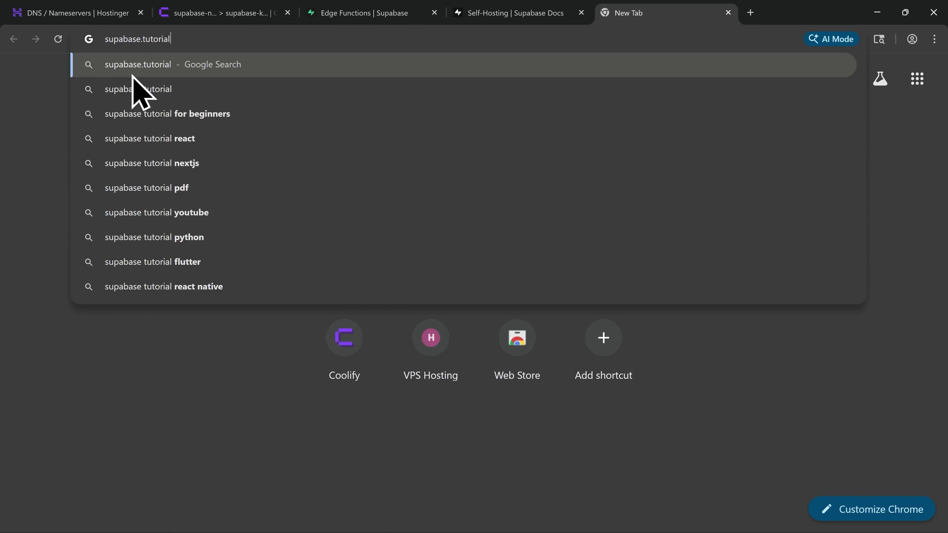
type("testing.cloud")
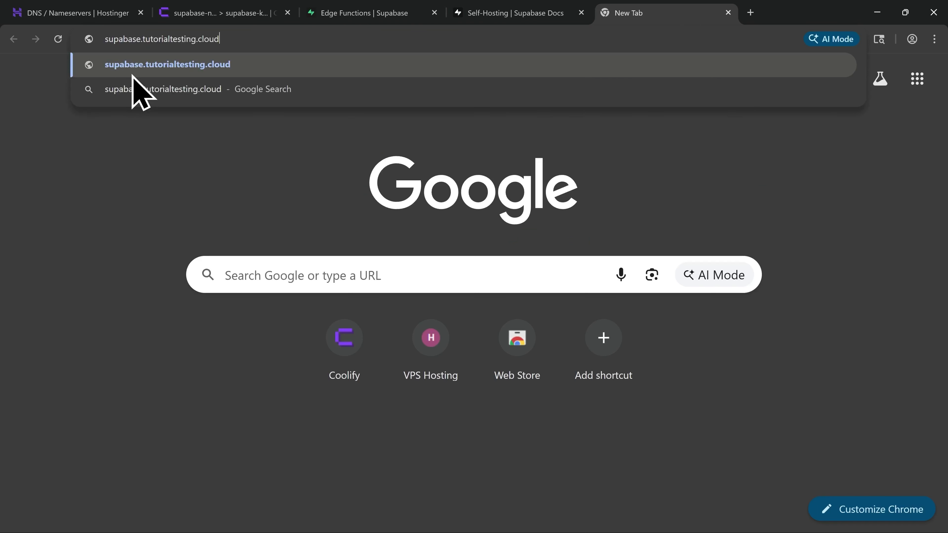
key("Return")
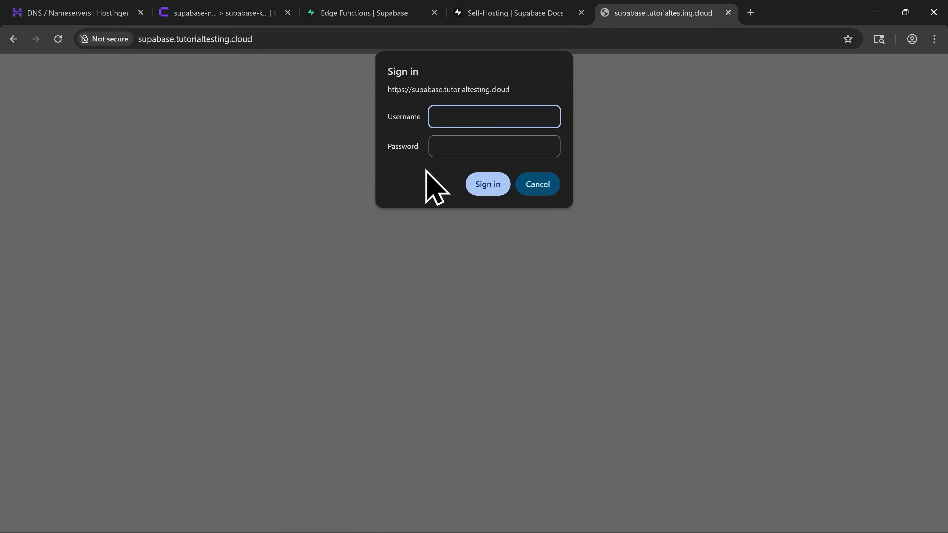
Sign in to Supabase Studio with the dashboard username and password
key("ctrl+v")
key("Tab")
key("ctrl+v")
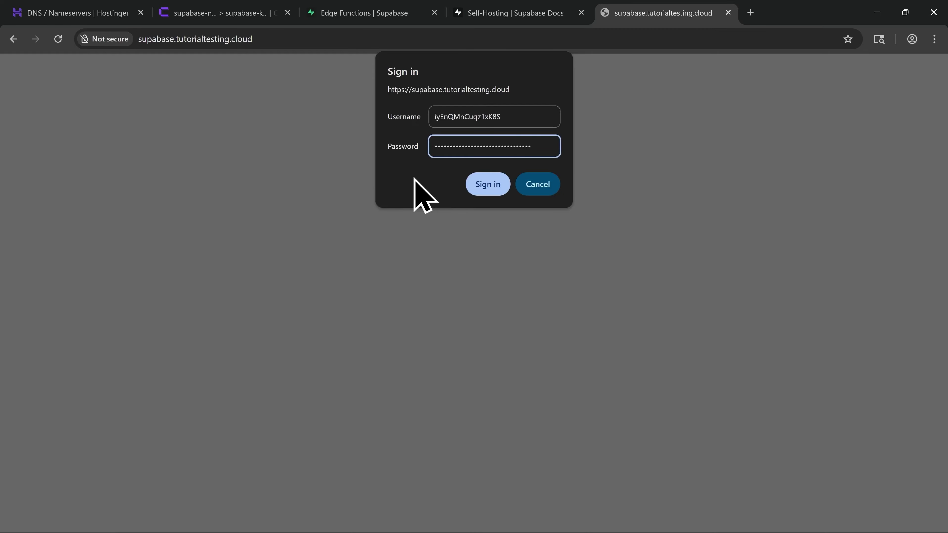
left_click(490, 197)
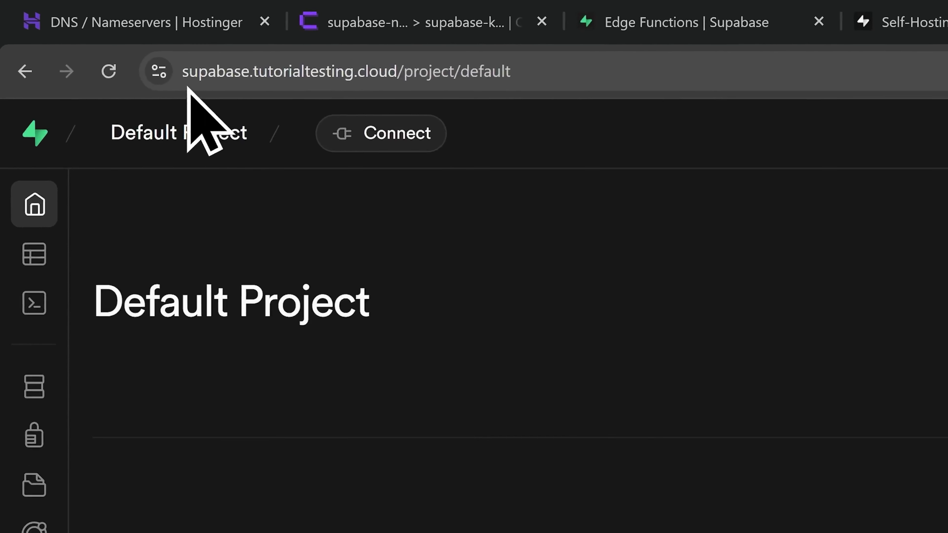
Check the site's connection security details, then close the site-information popup
left_click(189, 87)
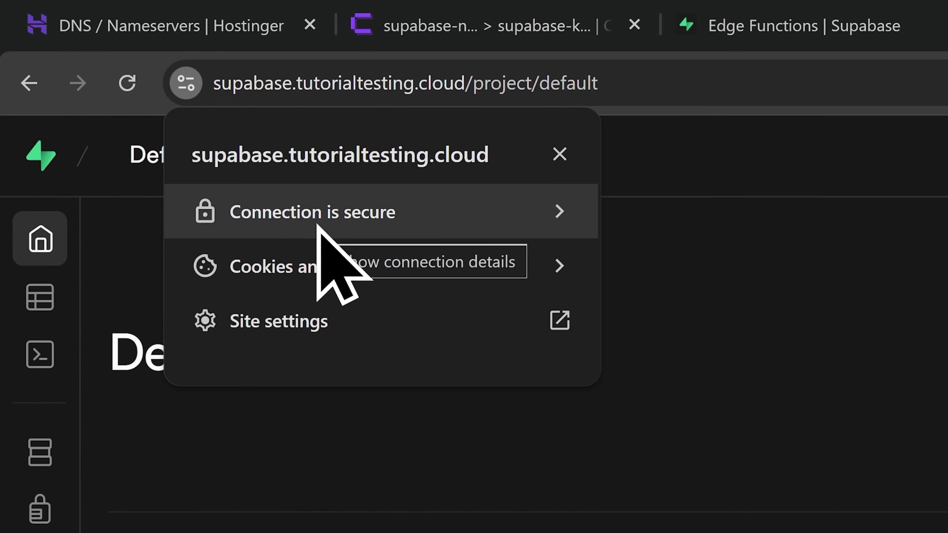
left_click(560, 154)
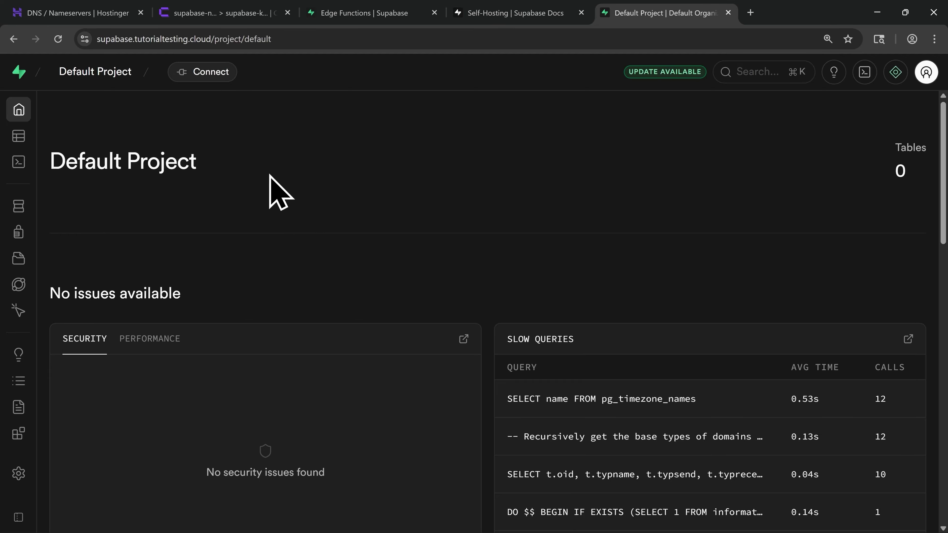
mouse_move(35, 109)
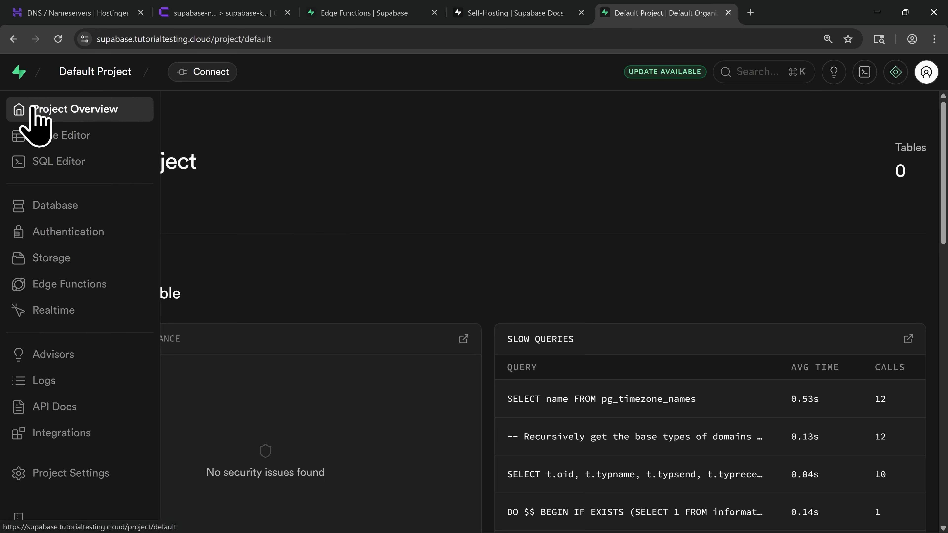